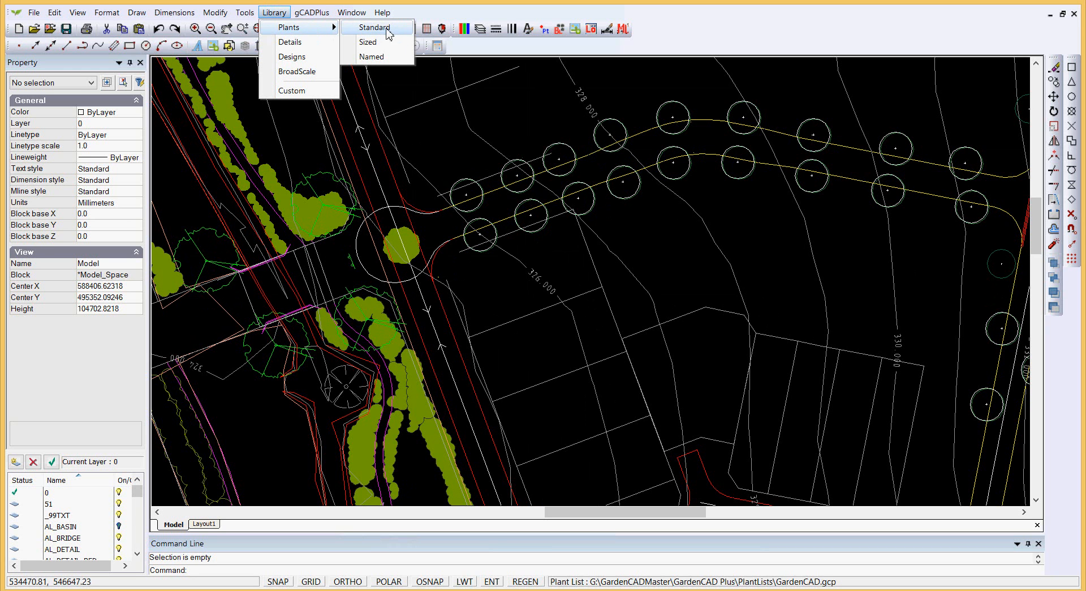
Step: Preview the UPlantSymbol06 and UPlantSymbol08 symbols in the Standard plant library without inserting one
left_click(387, 28)
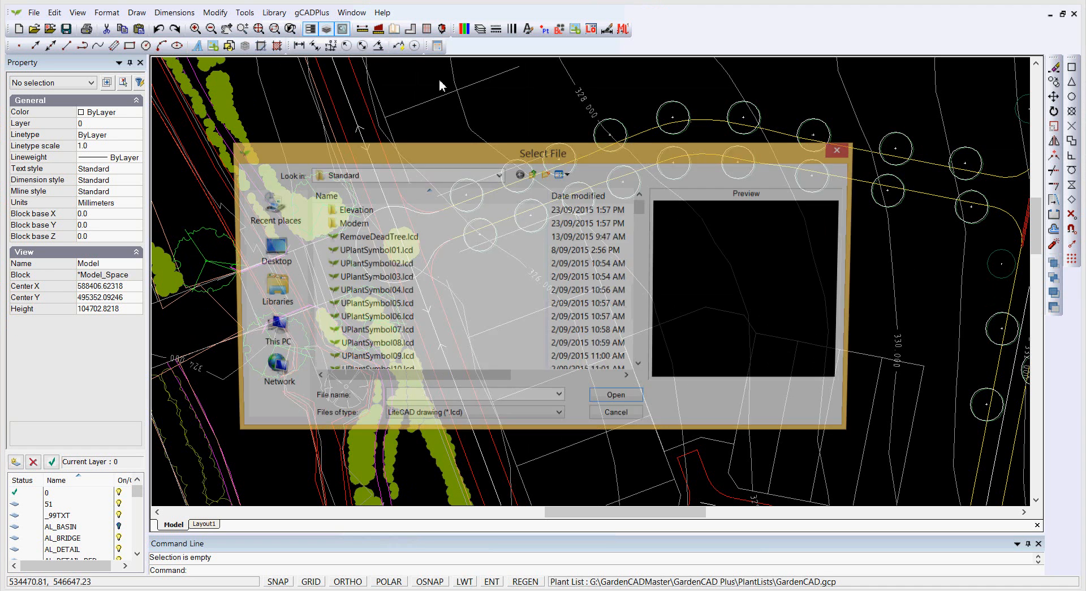
left_click(396, 318)
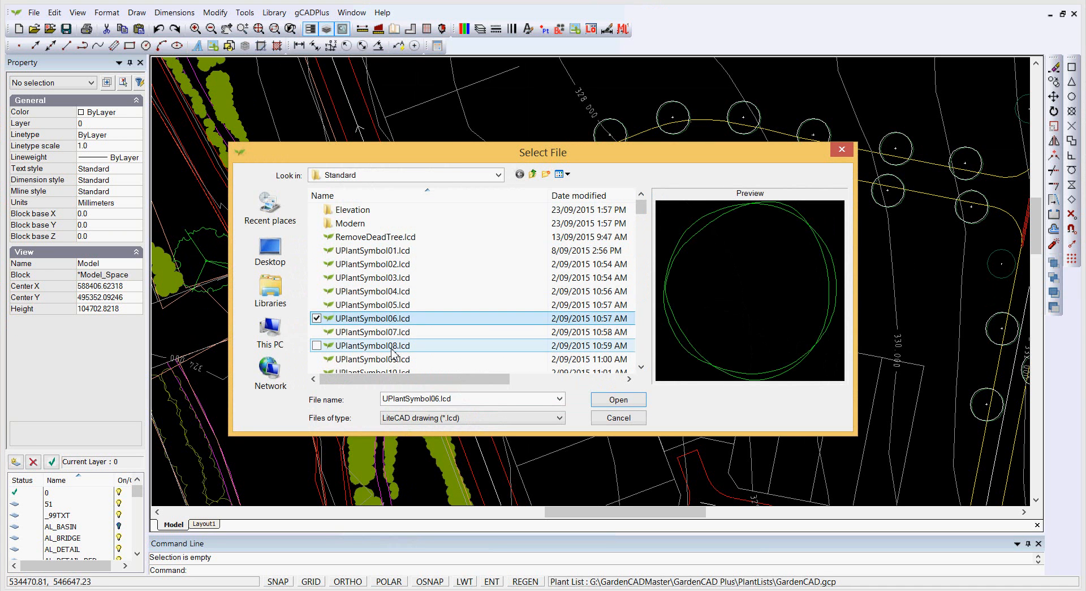
left_click(392, 346)
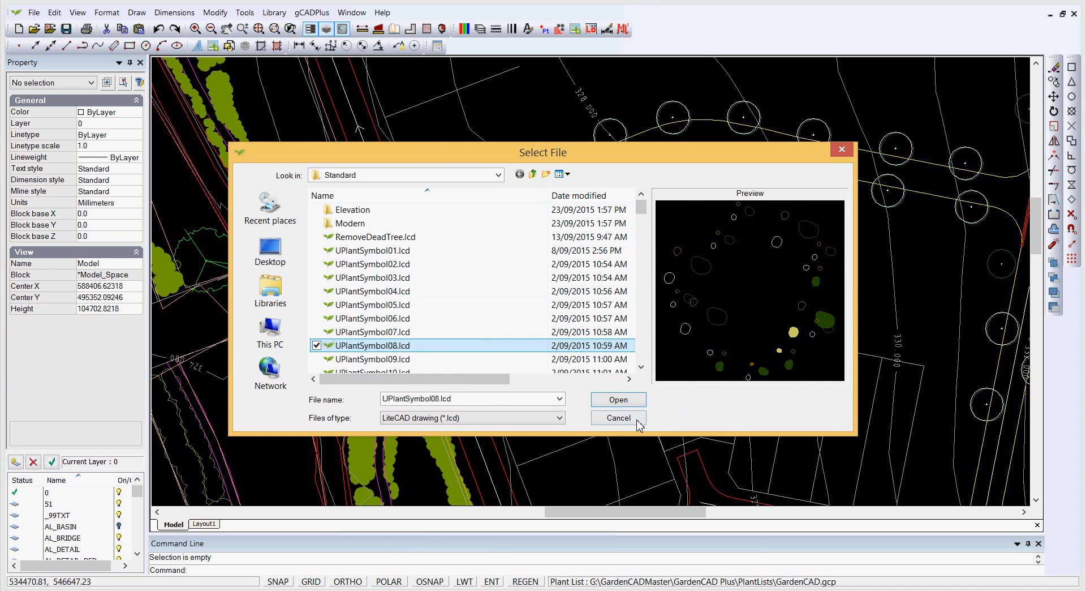
left_click(618, 399)
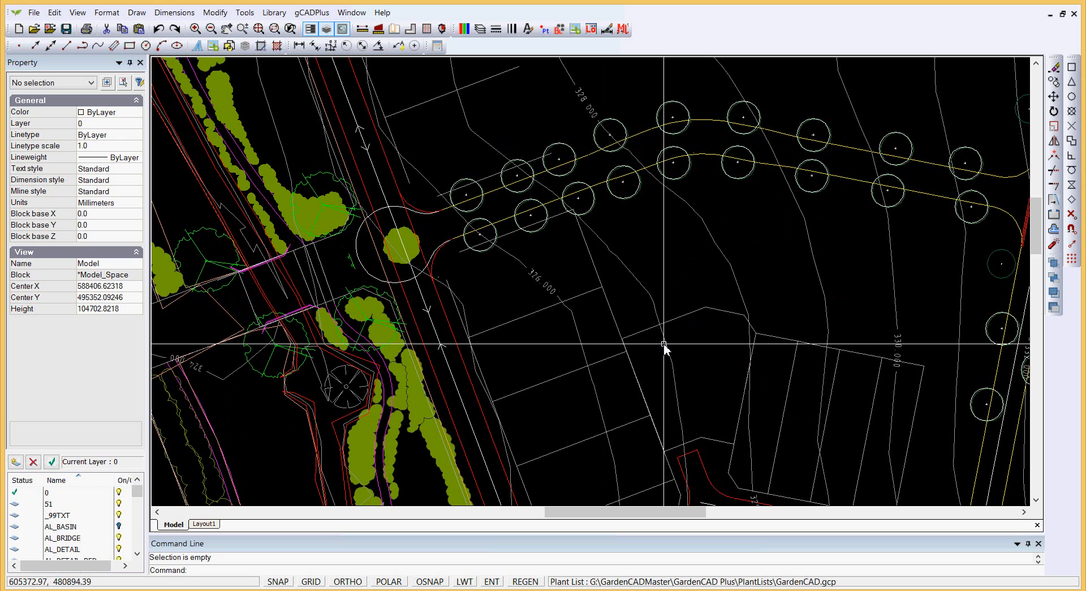
Step: Preview the ExistingTreeRemove, ExistingTreeRetain, NewLargeShrub, NewSmallShrub and NewTree symbols in the BroadScale library without inserting any
left_click(269, 12)
left_click(316, 71)
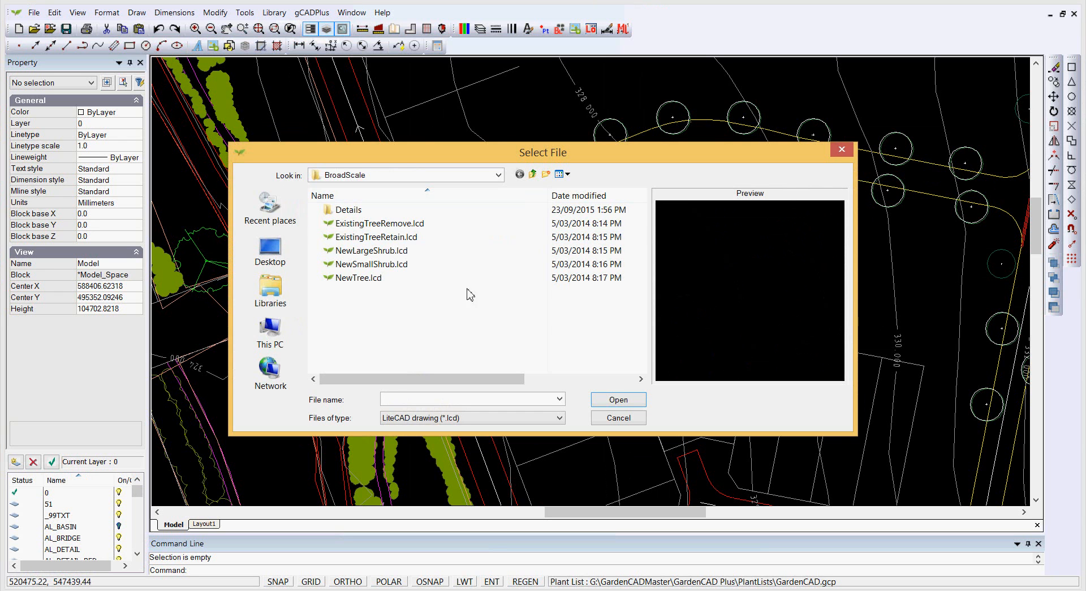
left_click(373, 224)
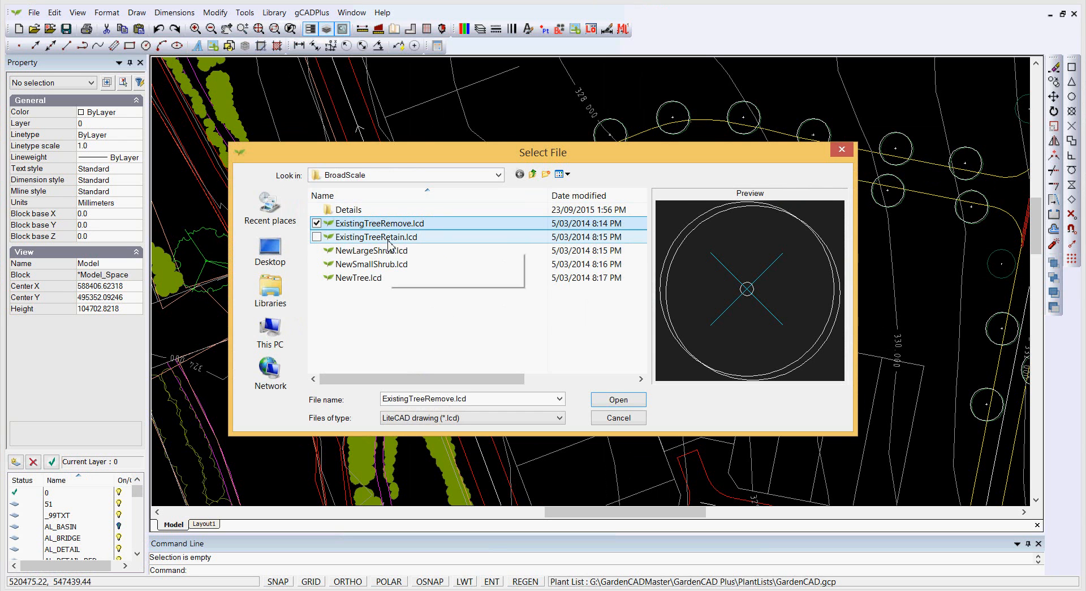
left_click(387, 238)
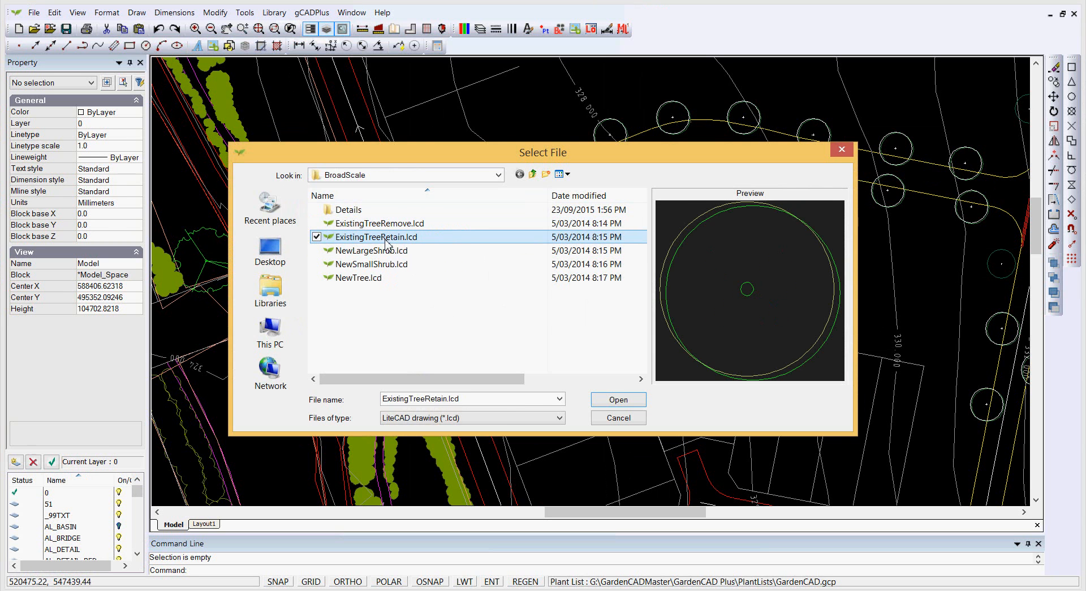
left_click(387, 252)
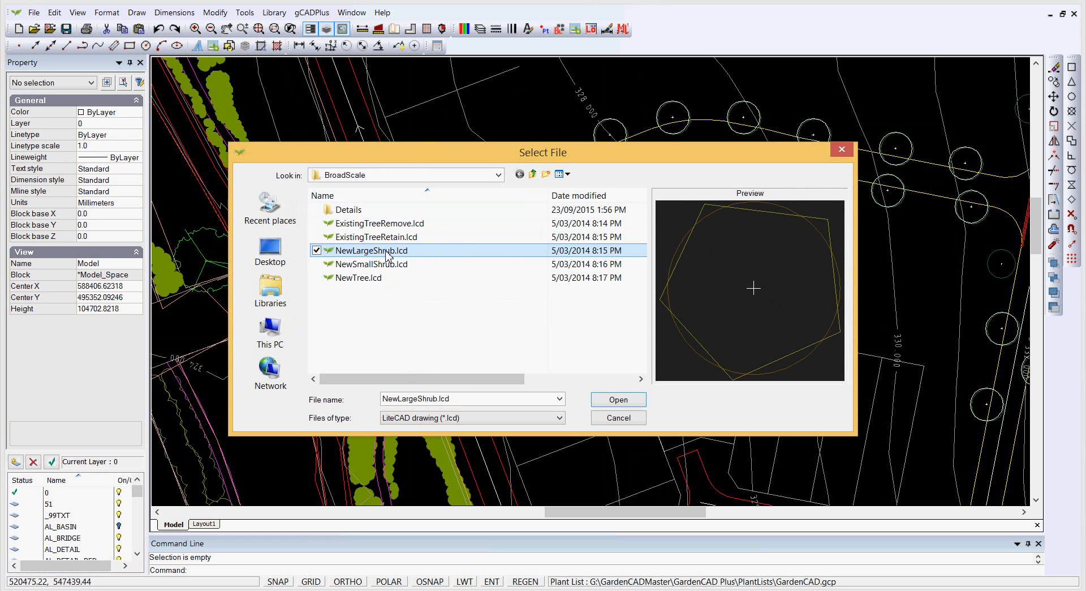
left_click(388, 266)
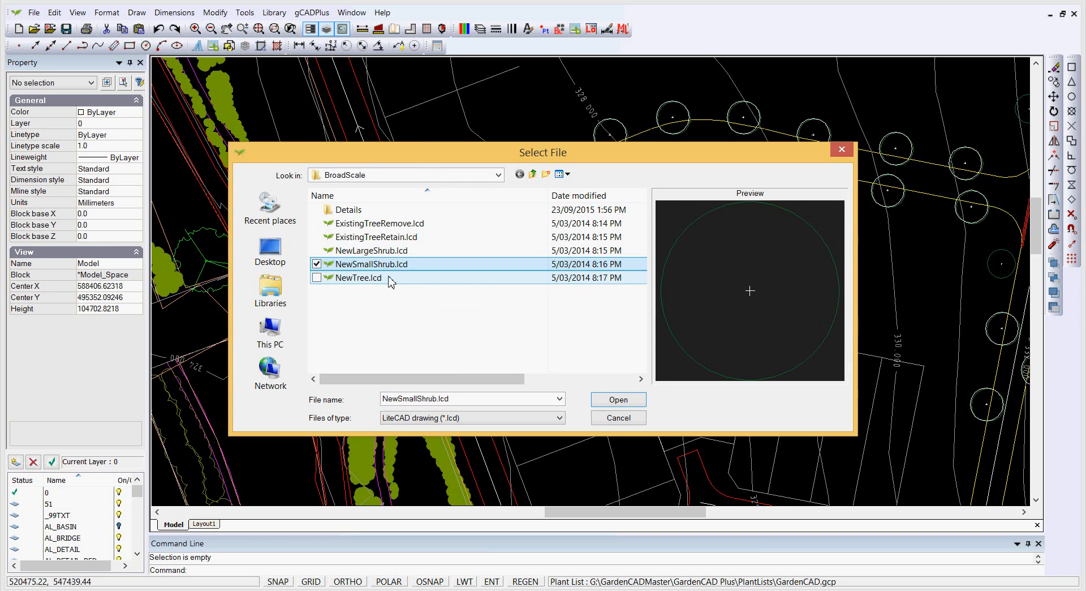
left_click(377, 278)
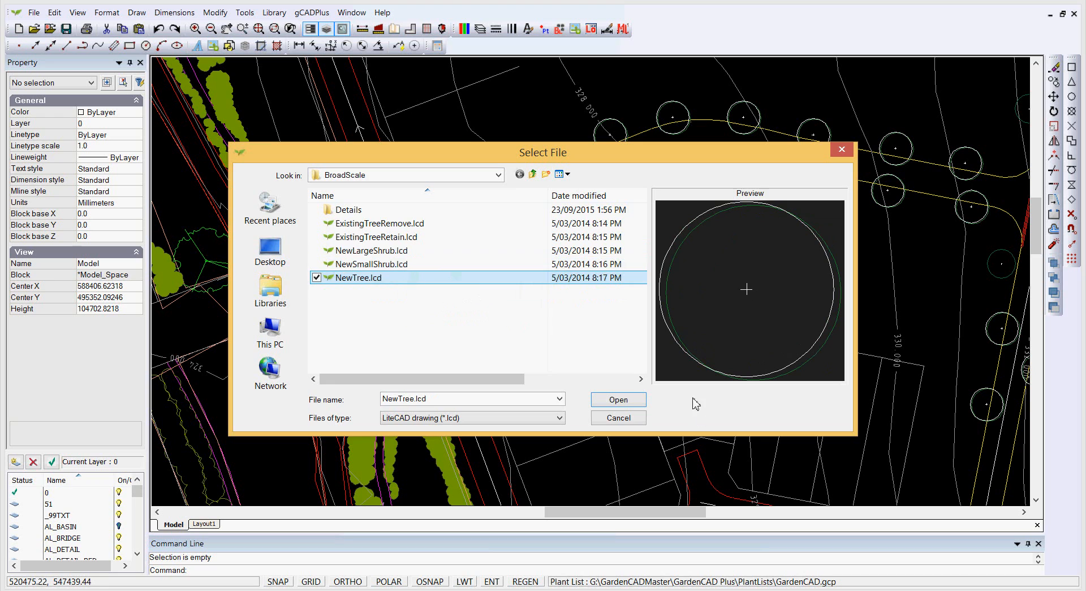
left_click(632, 420)
Step: Start labelling a group of BroadScale symbols as Acer negundo (ACNE) from the plant list, using the Multi tagging type
scroll(464, 232, "down", 2)
scroll(632, 238, "down", 1)
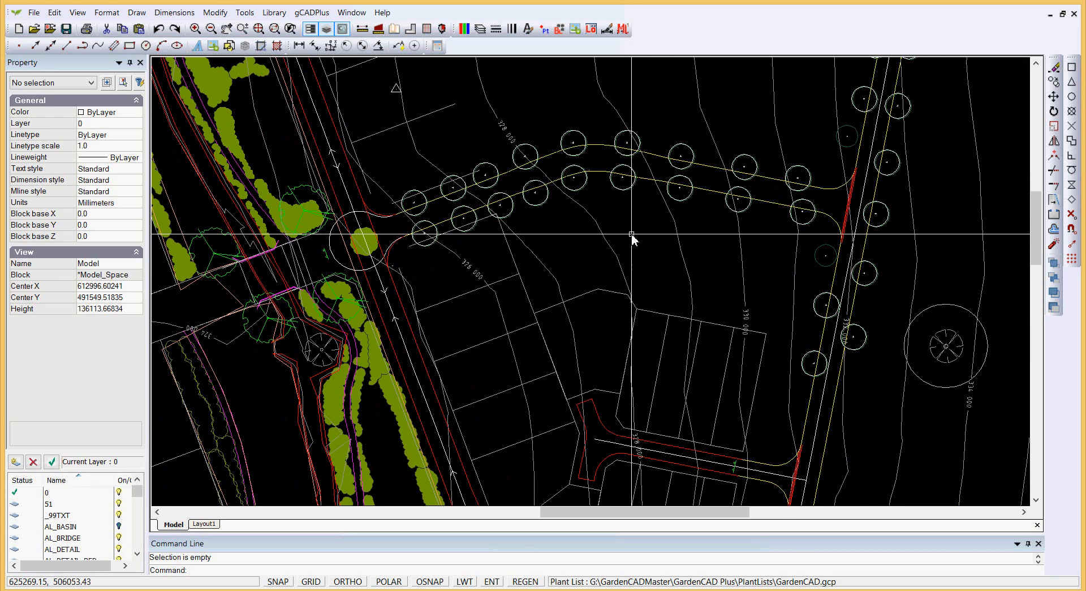
scroll(632, 235, "down", 2)
scroll(632, 237, "up", 4)
scroll(803, 188, "up", 1)
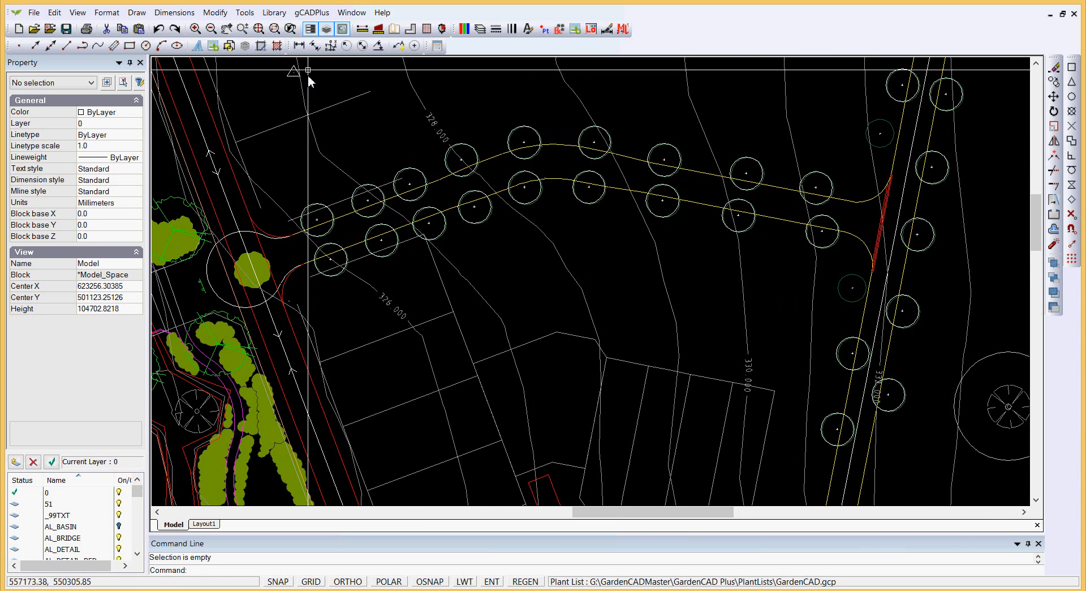
left_click(312, 13)
mouse_move(366, 33)
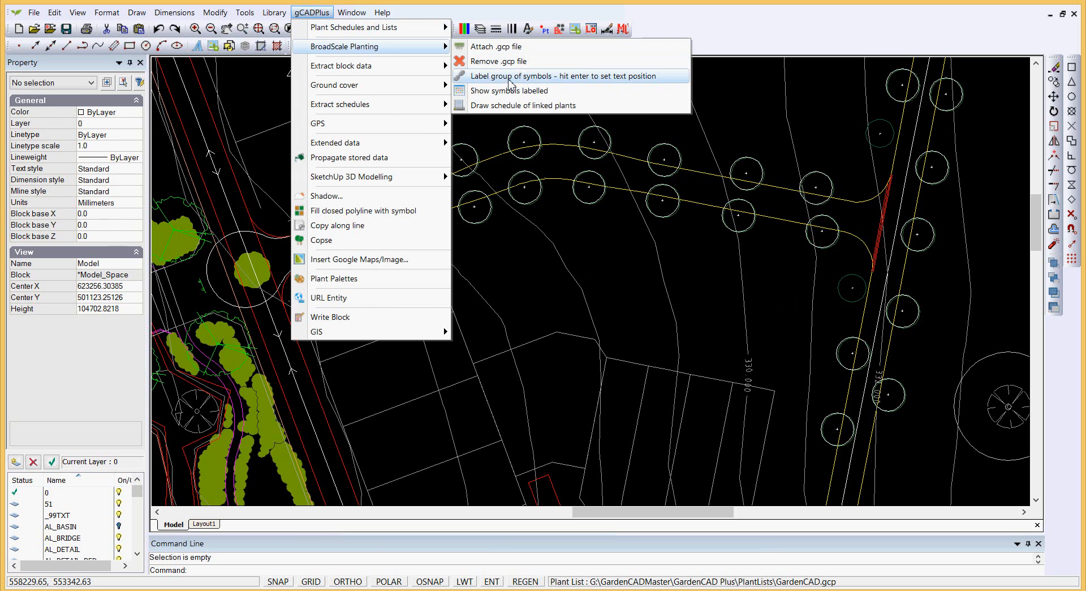
left_click(501, 77)
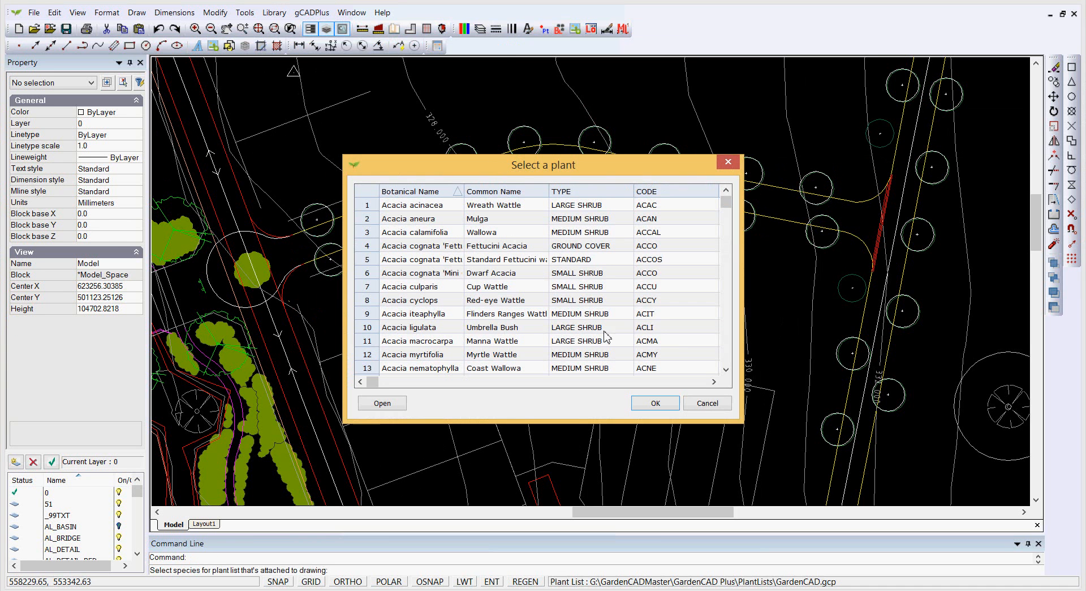
left_click(726, 351)
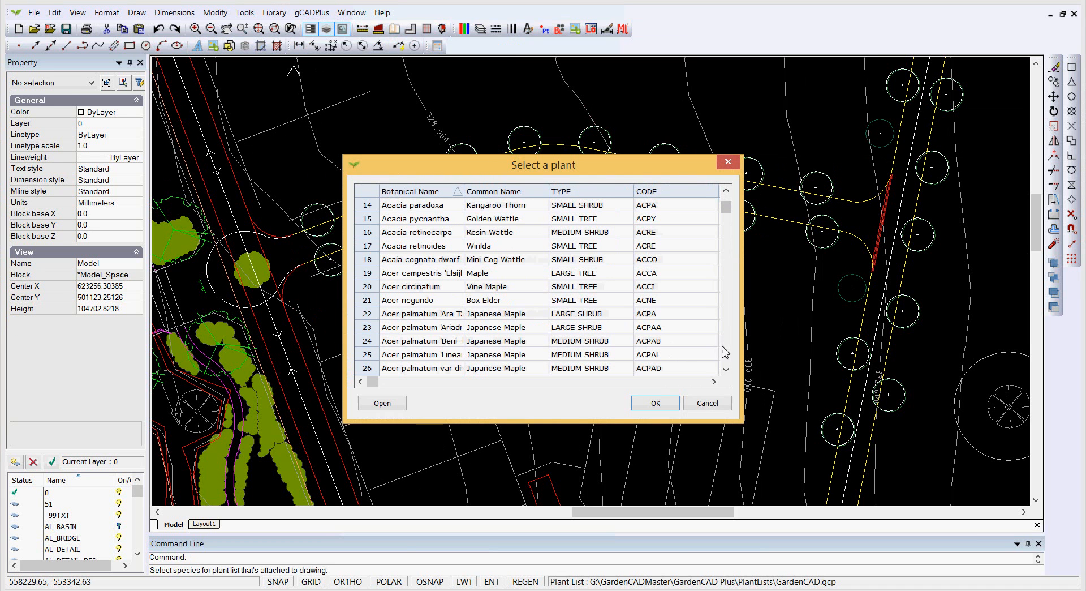
left_click(368, 306)
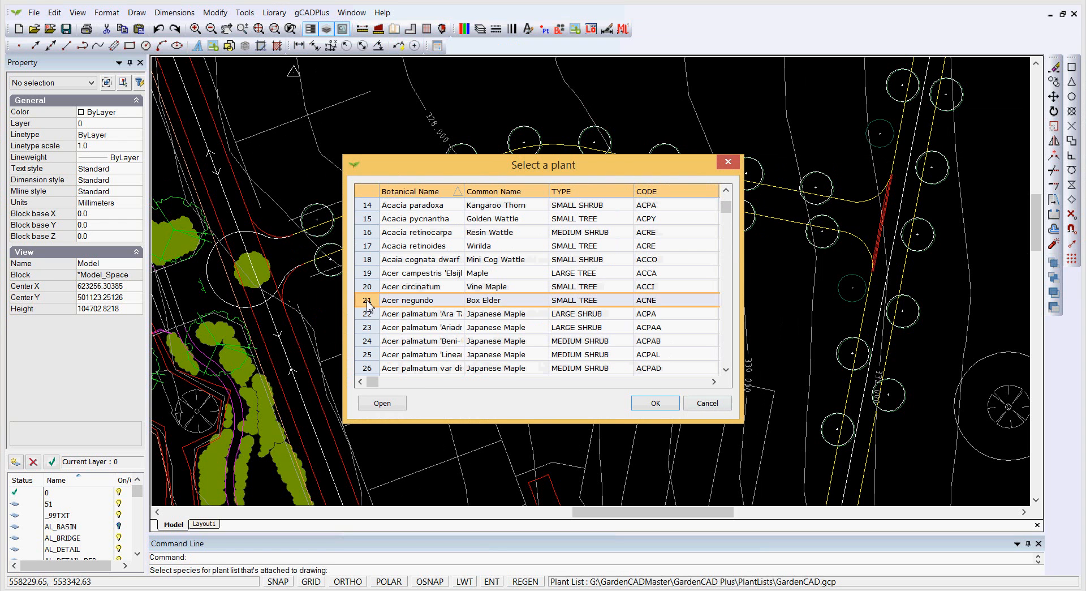
left_click(655, 403)
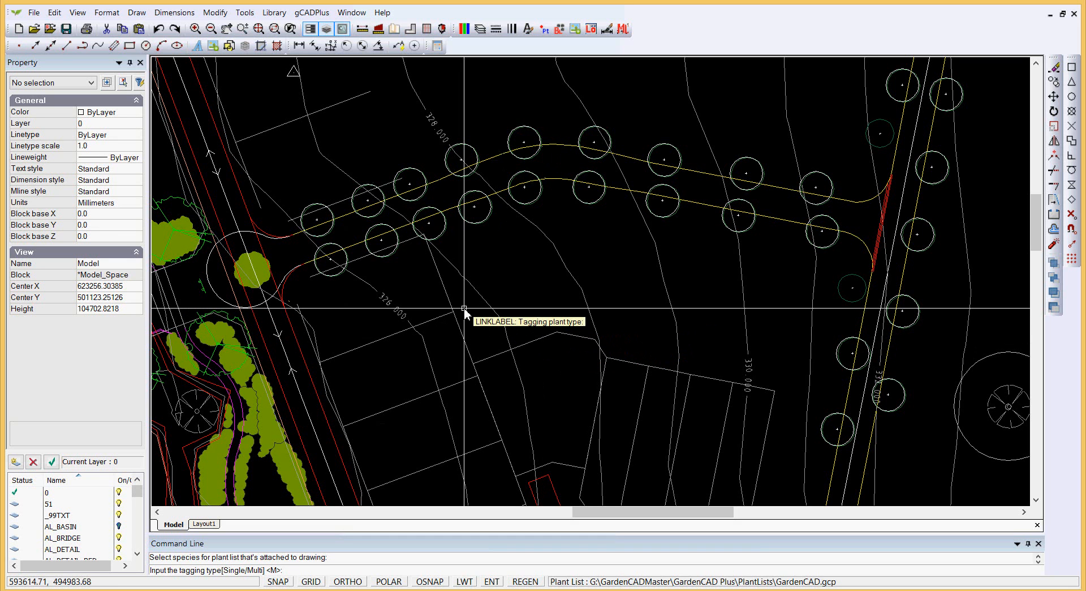
key("Return")
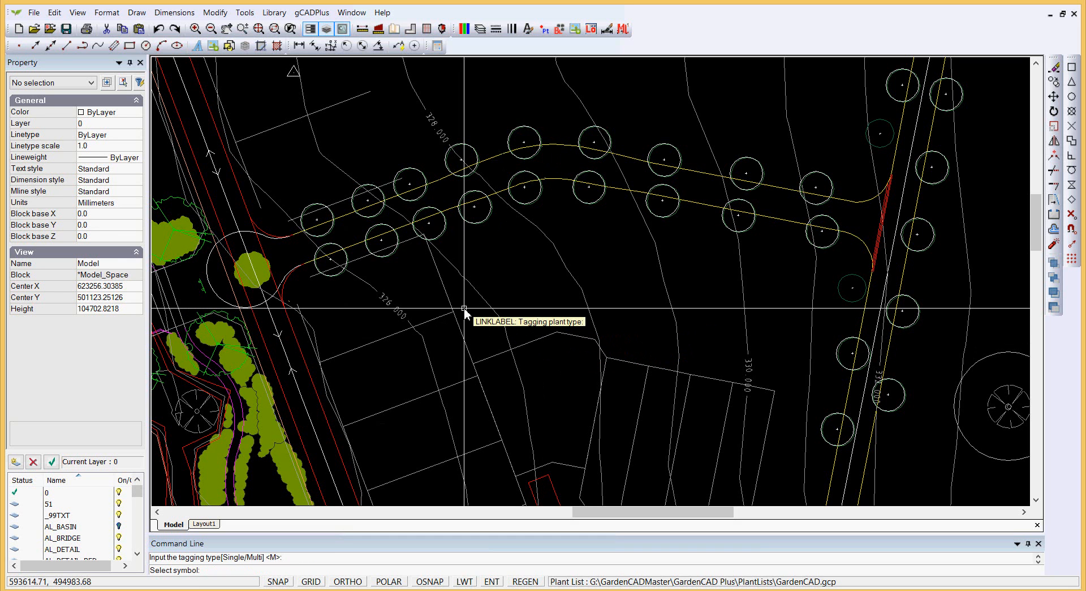
Step: Pick the first four trees along the upper side of the curved road, starting at the roundabout, and finish the symbol selection
left_click(332, 213)
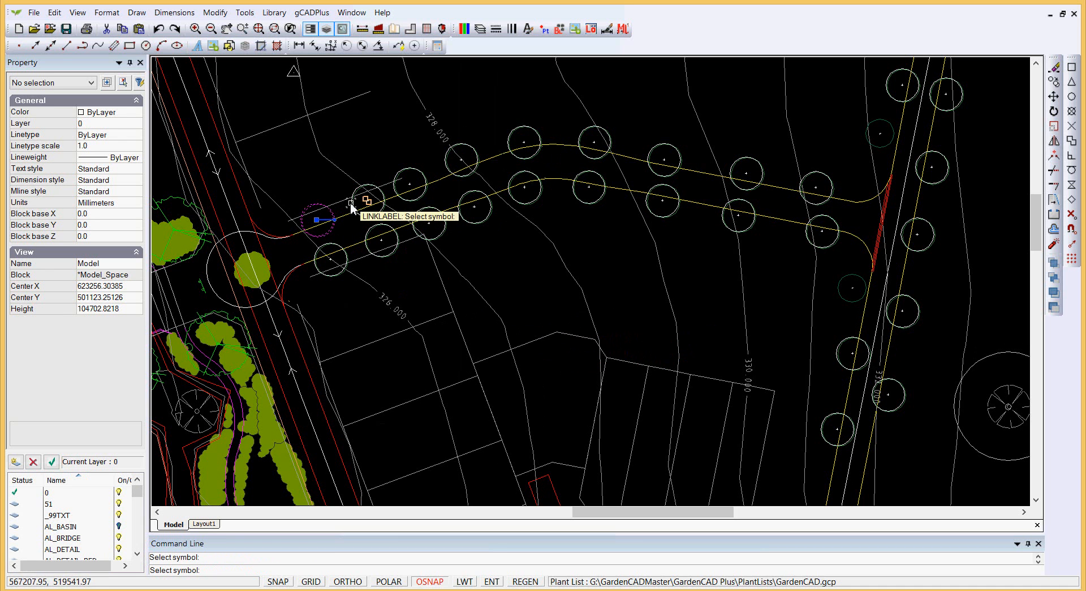
scroll(351, 202, "up", 4)
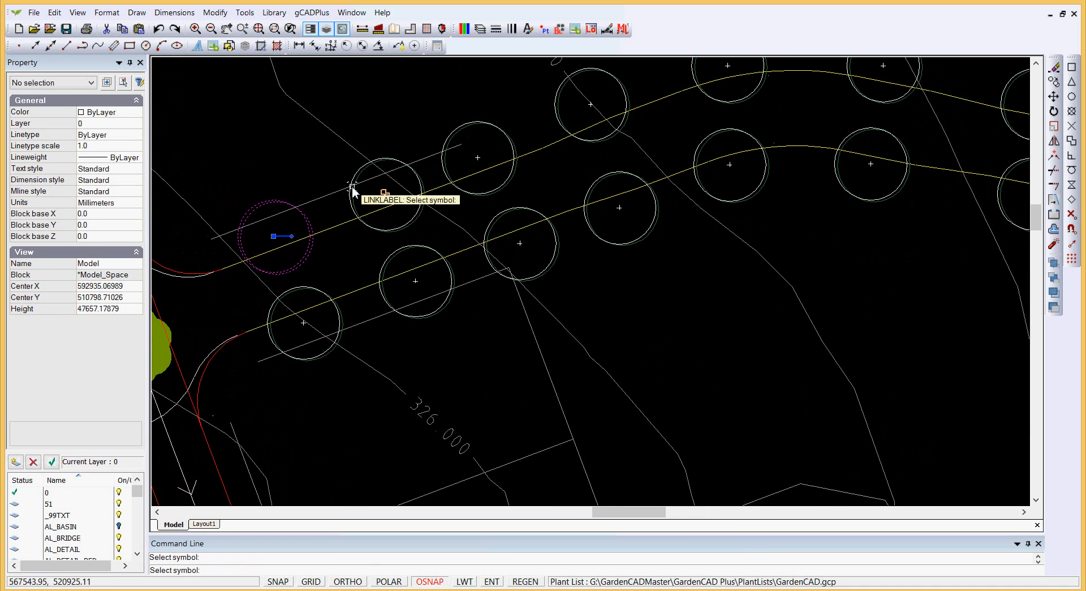
left_click(352, 177)
left_click(455, 131)
left_click(557, 111)
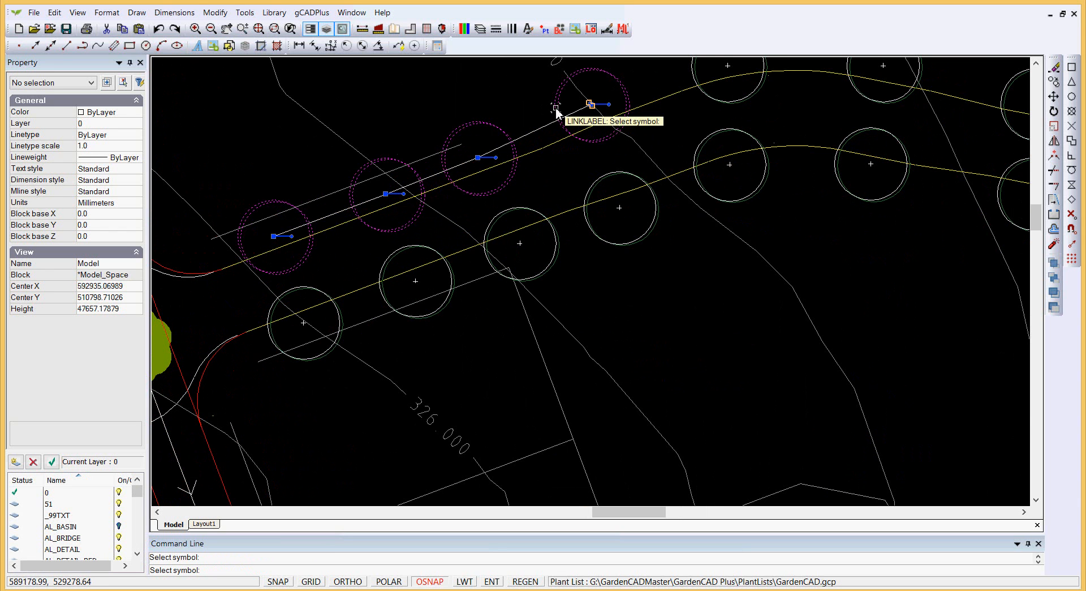
scroll(548, 129, "down", 1)
scroll(584, 108, "down", 1)
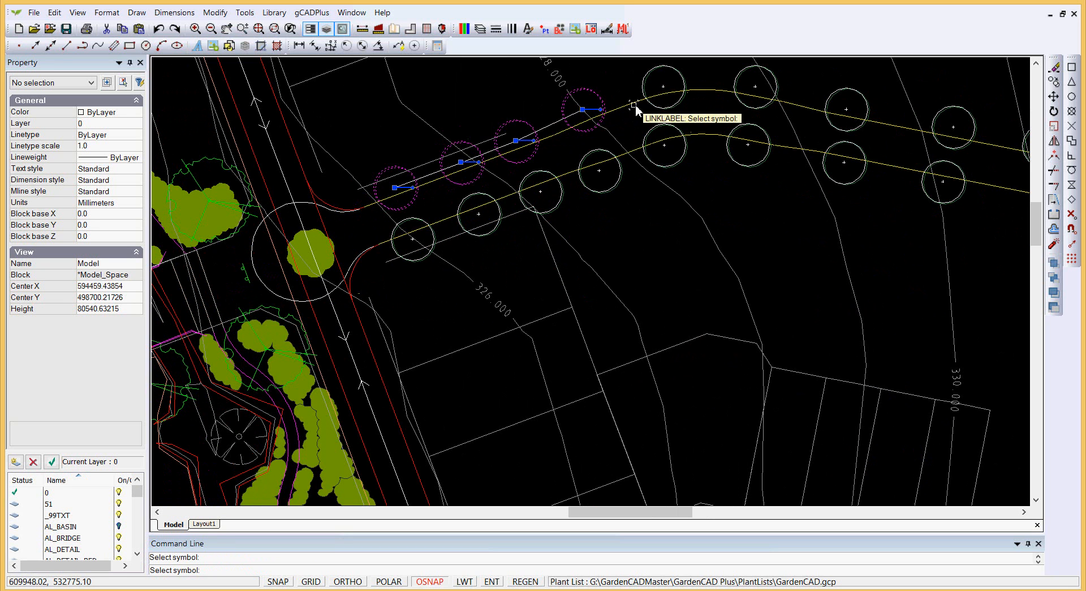
left_click(524, 96)
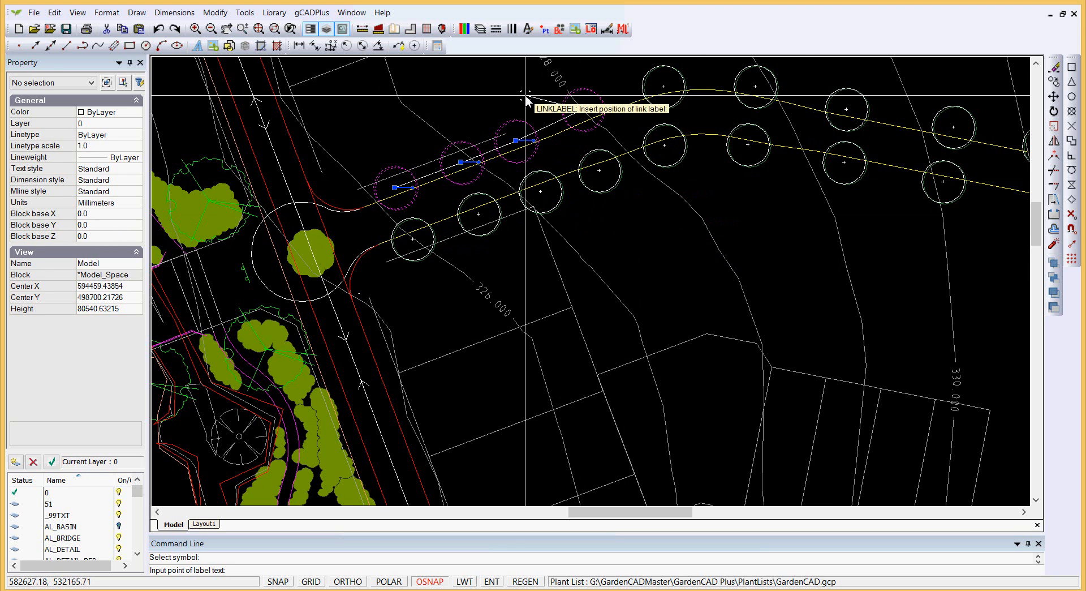
Step: Place the group's link label just above the fourth tree, accepting the label height of 5.0
scroll(523, 96, "down", 3)
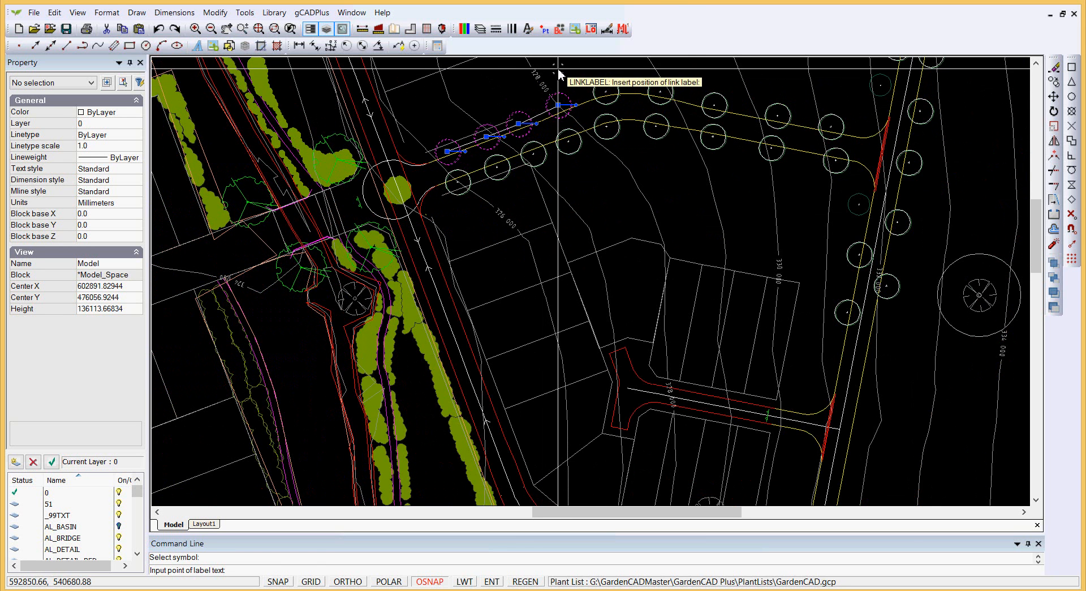
left_click(559, 69)
scroll(559, 68, "up", 1)
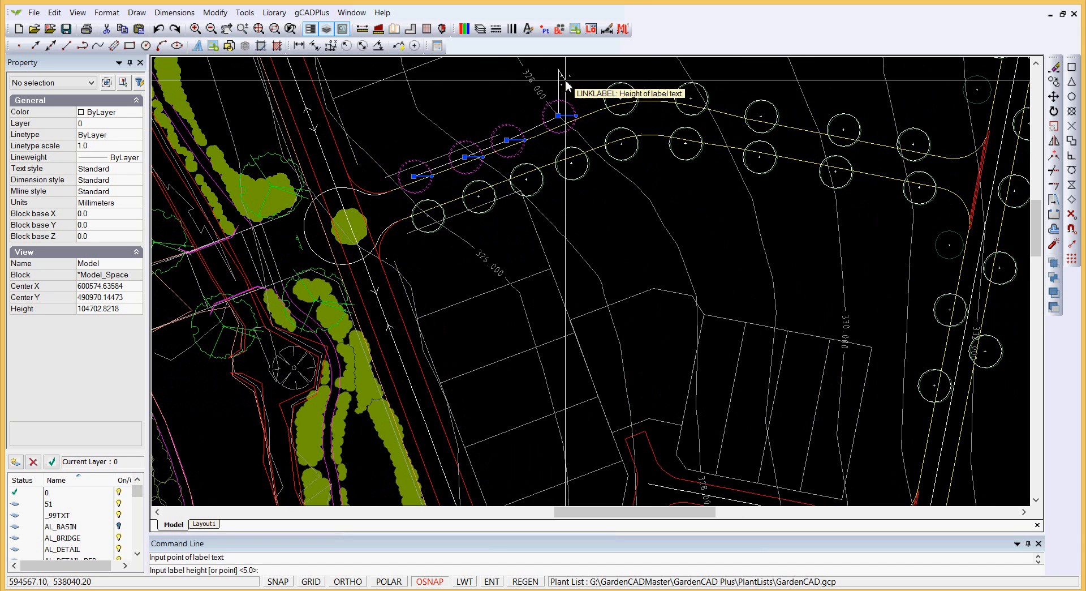
middle_click_drag(566, 95, 559, 126)
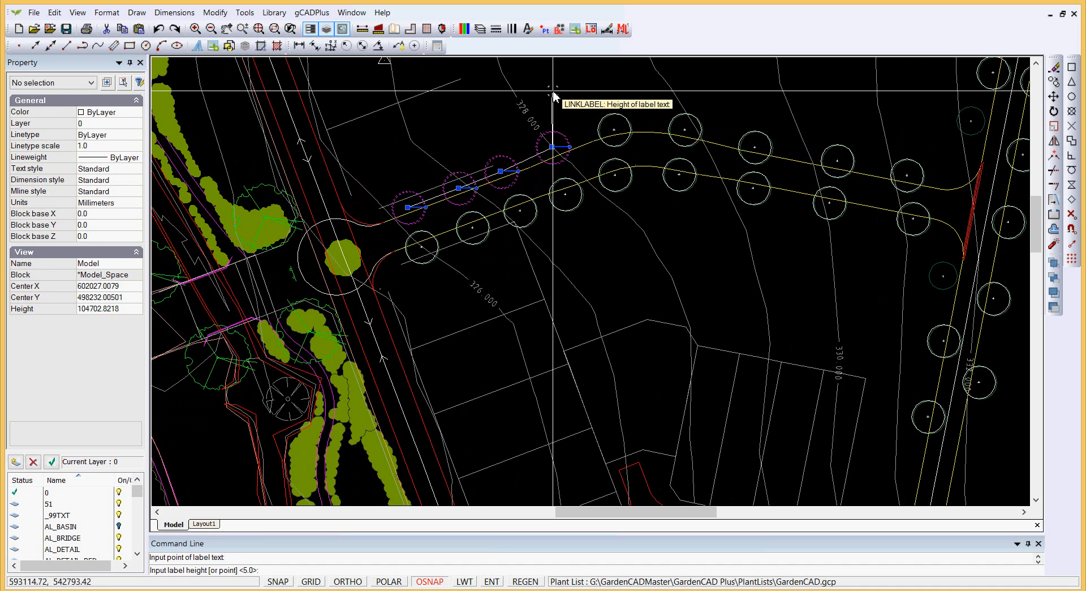
key("Return")
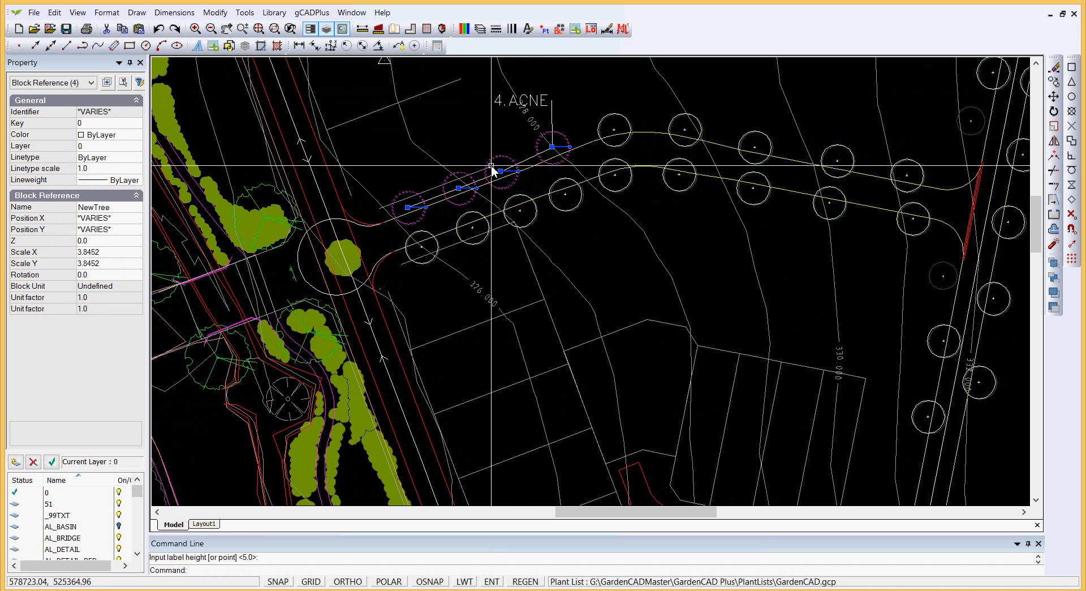
Step: Move the 4.ACNE label text slightly up and to the right, above the end of its leader, and clear the selection
left_click(525, 107)
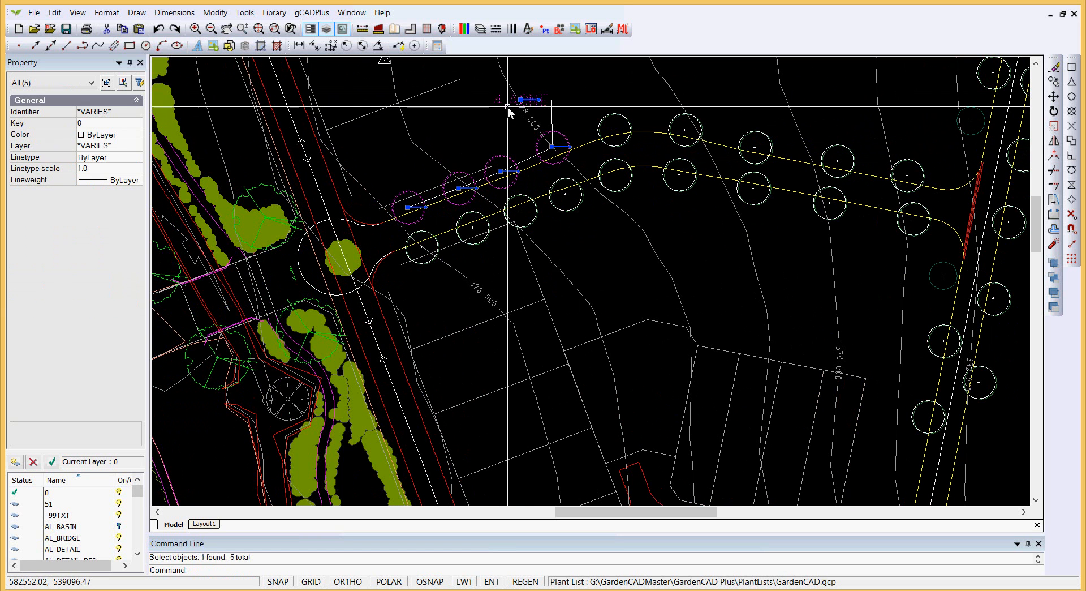
left_click(525, 106)
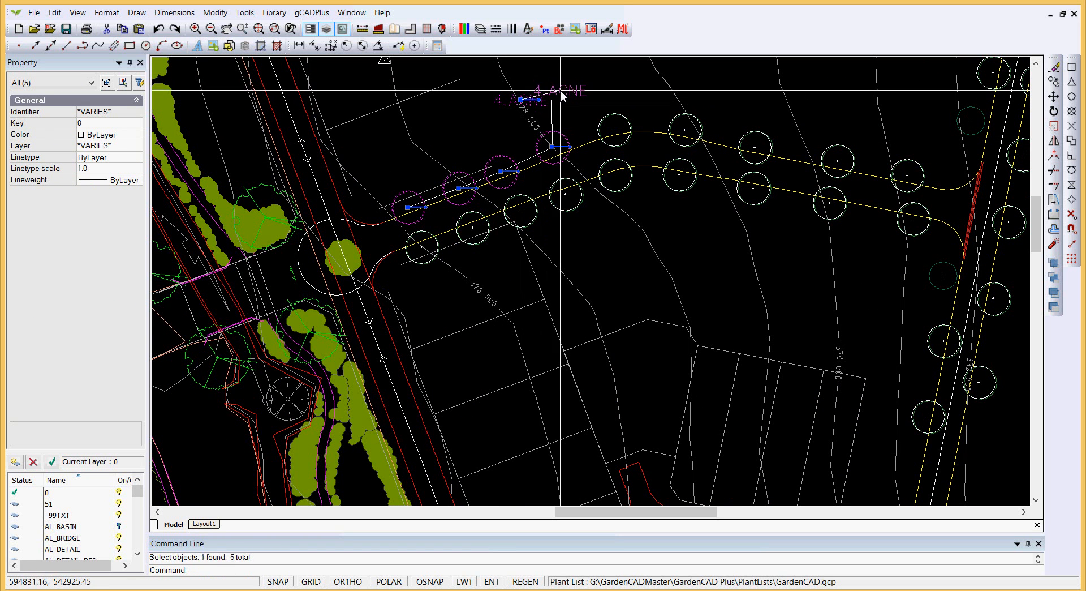
left_click(575, 92)
right_click(580, 108)
left_click(621, 132)
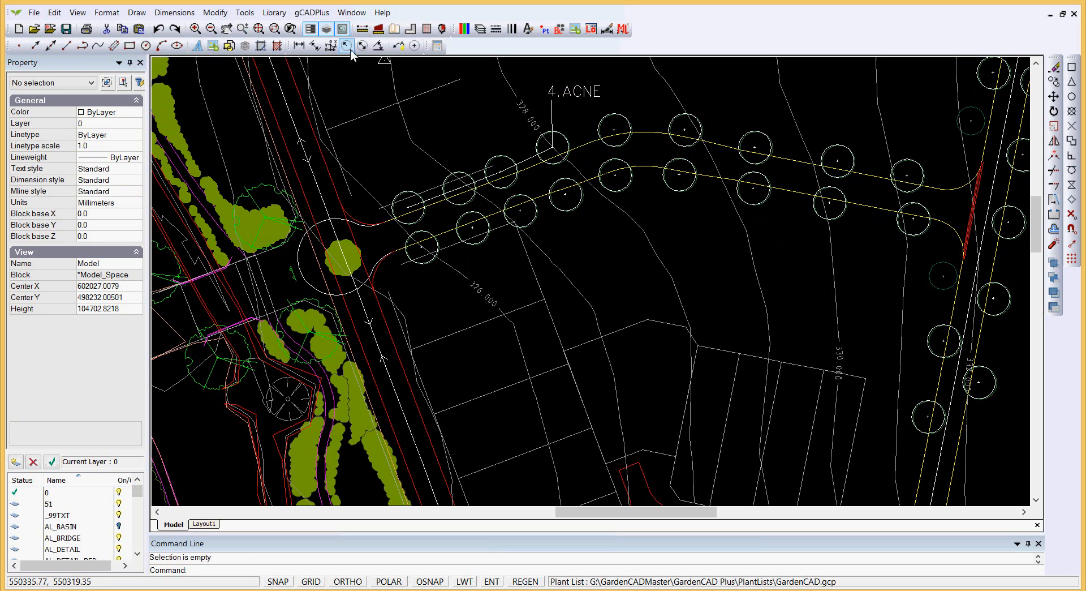
Step: Start labelling another group of BroadScale symbols with the Acer platinoides maple (ACPL) from the plant list, using the Multi tagging type
left_click(312, 12)
mouse_move(368, 50)
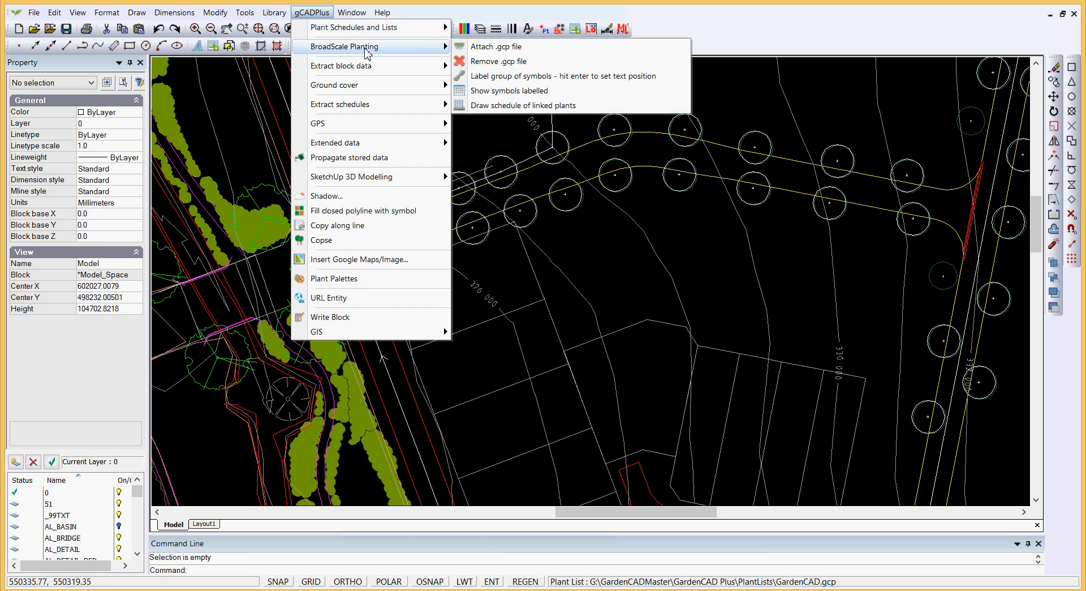
left_click(496, 76)
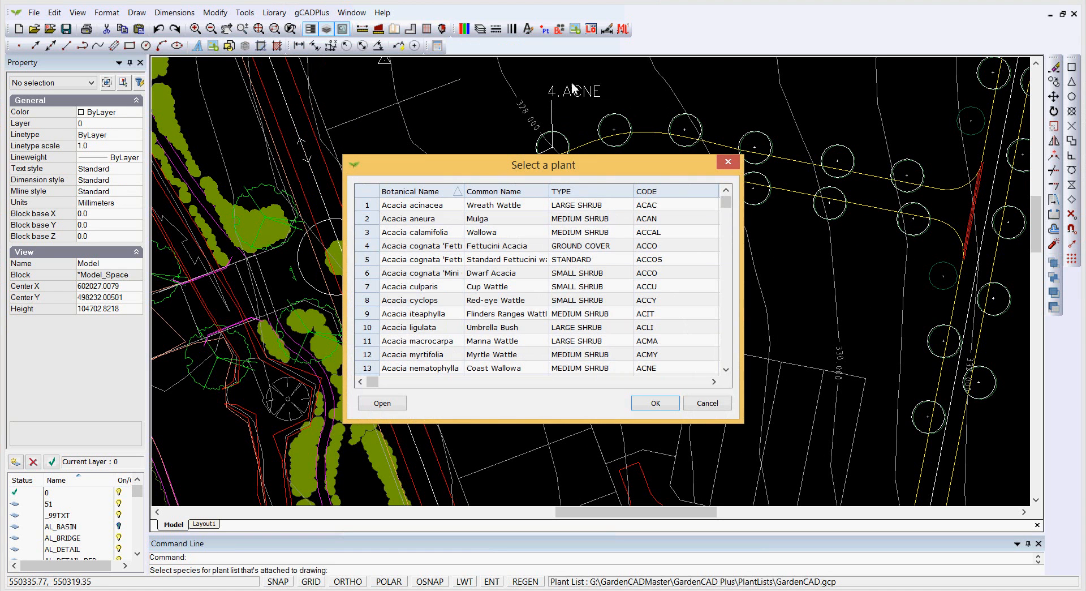
left_click(729, 339)
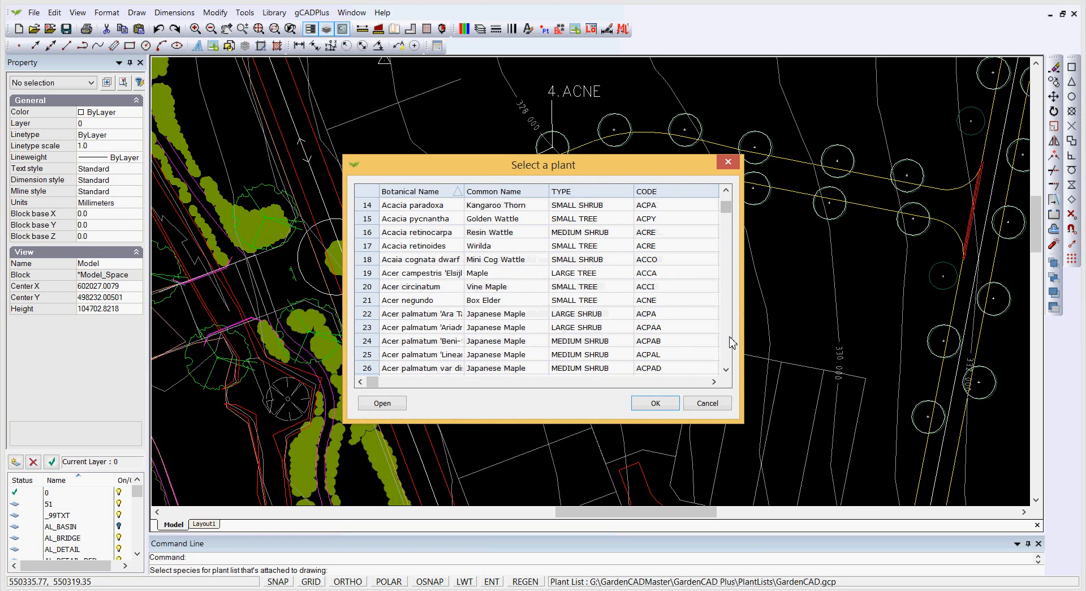
left_click(729, 351)
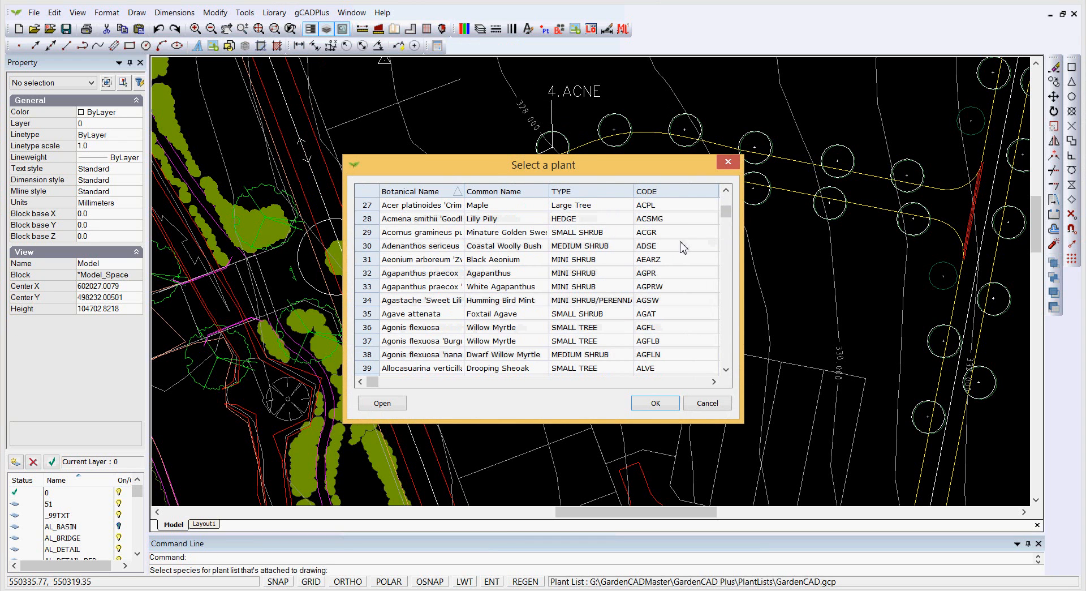
left_click(367, 209)
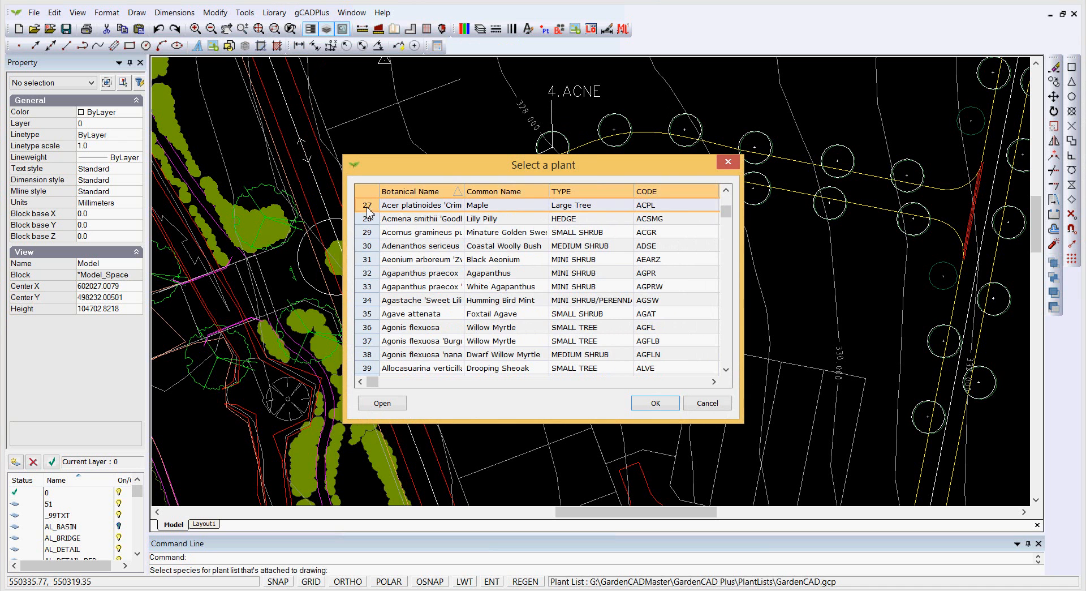
left_click(655, 403)
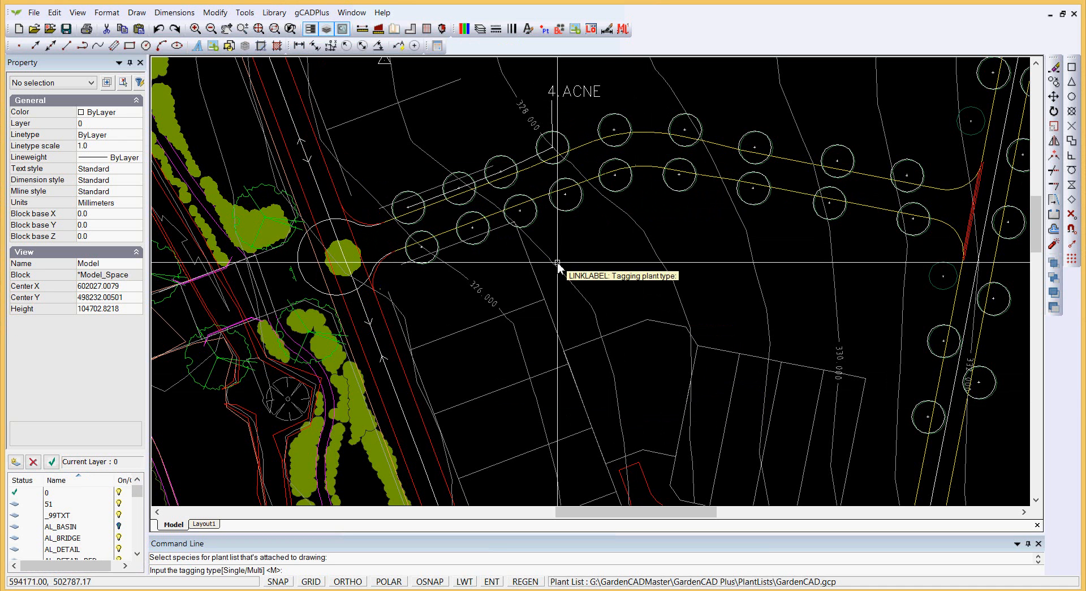
key("Return")
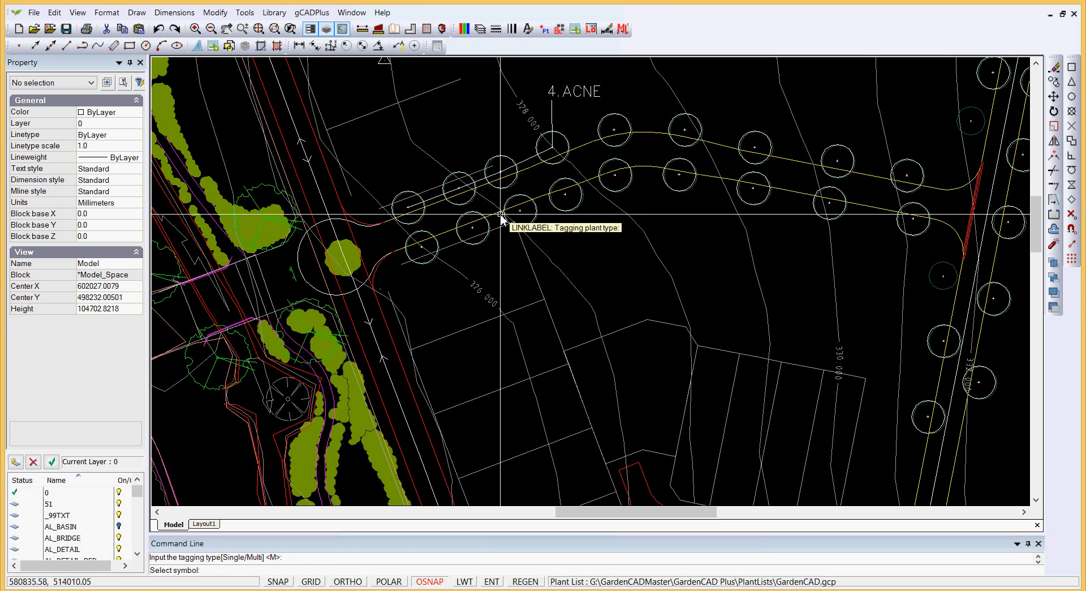
Step: Pick the remaining five trees along the upper side of the curved road, in order away from the roundabout
left_click(616, 114)
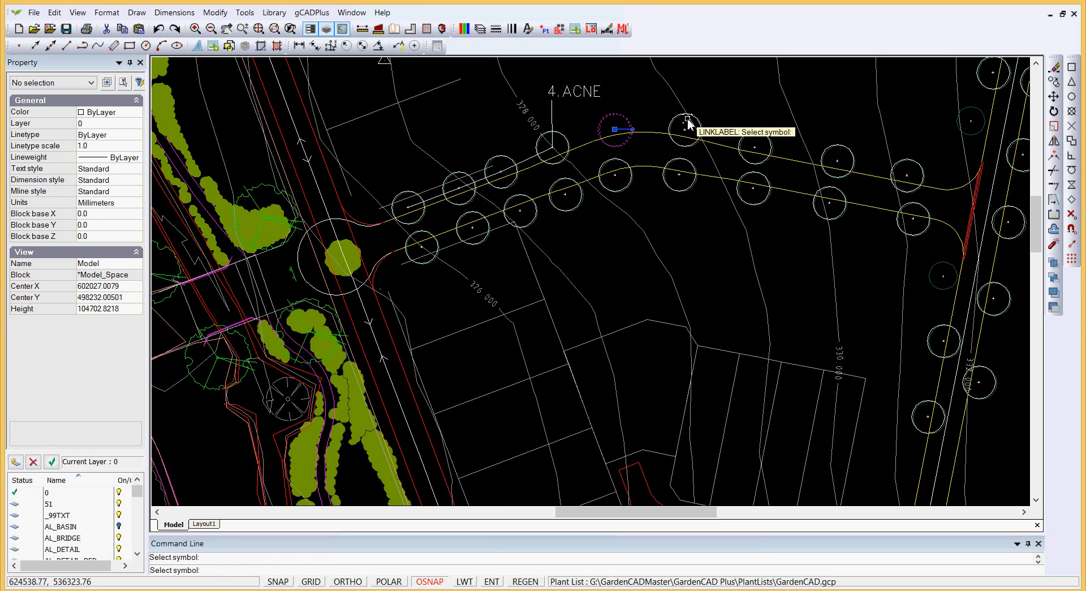
left_click(681, 121)
left_click(752, 141)
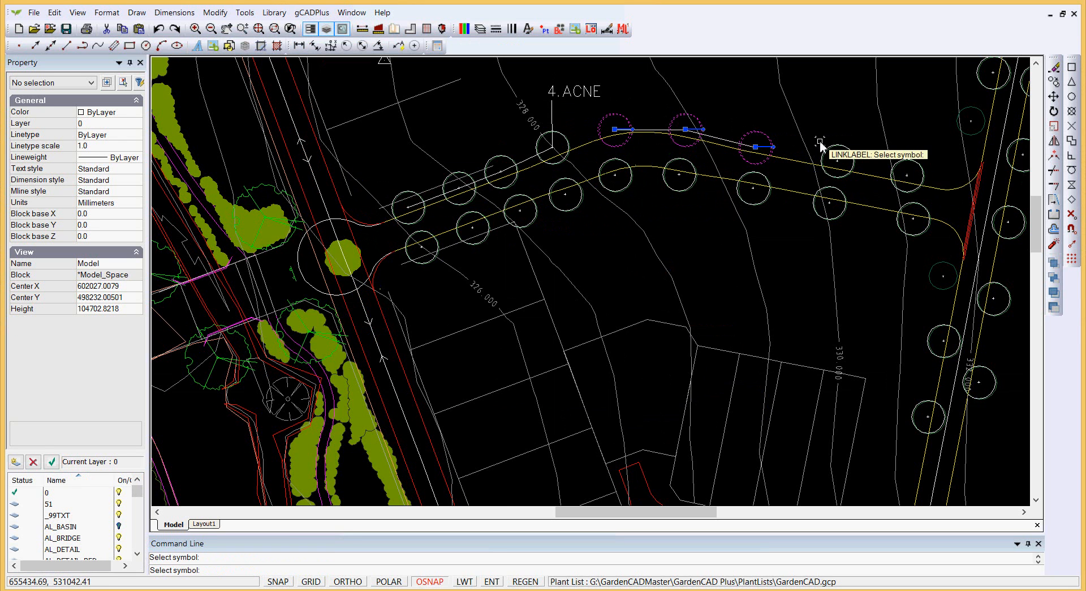
left_click(832, 151)
left_click(902, 171)
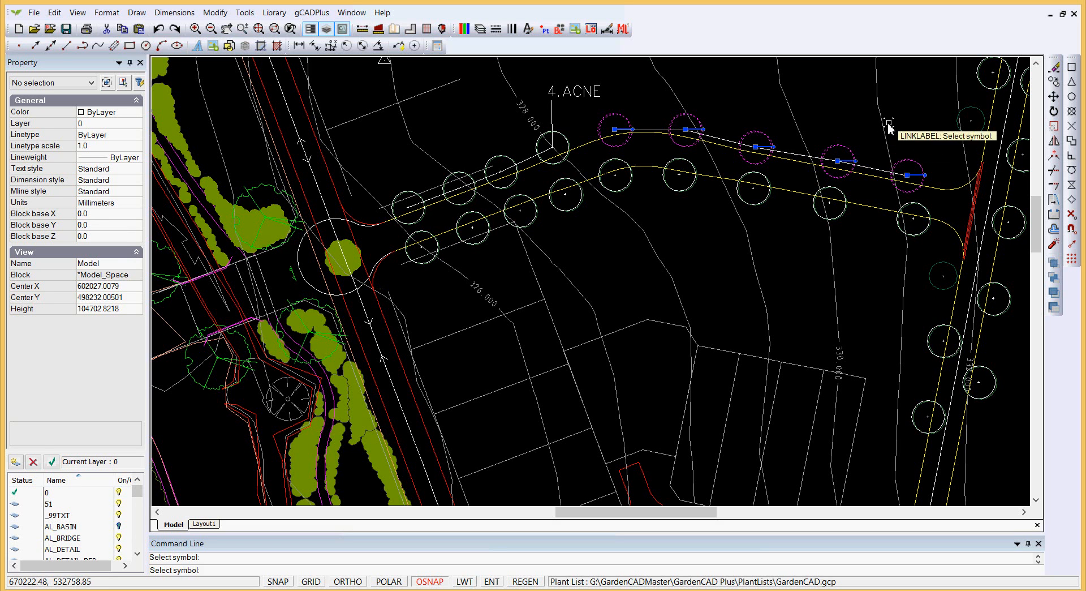
Step: Place the group's link label just above the fifth tree, accepting the label height of 2409.4, and clear the selection
left_click(912, 149)
key("Return")
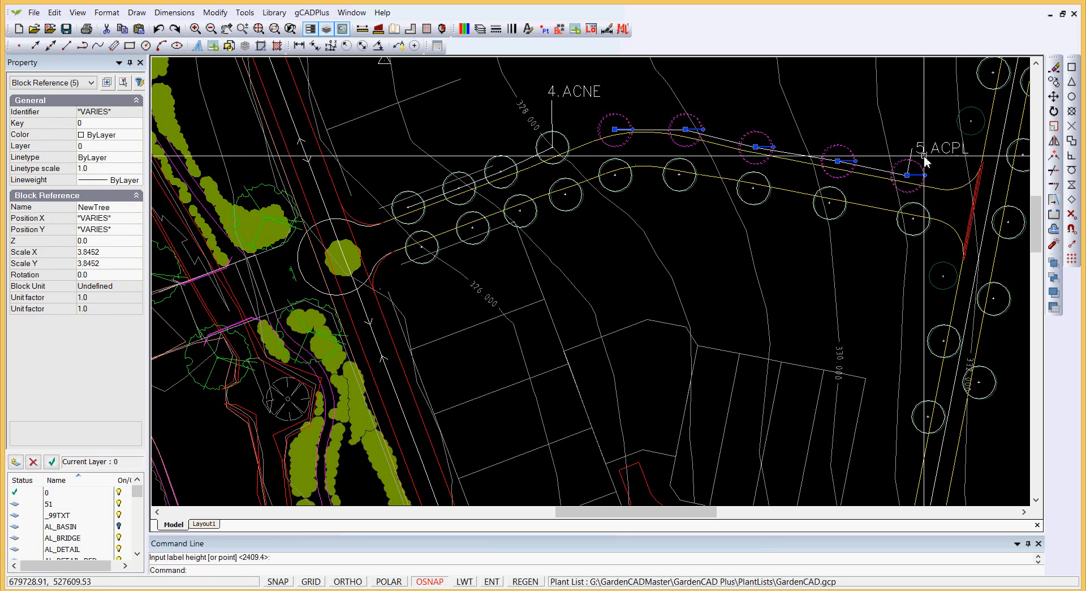
right_click(769, 113)
left_click(809, 136)
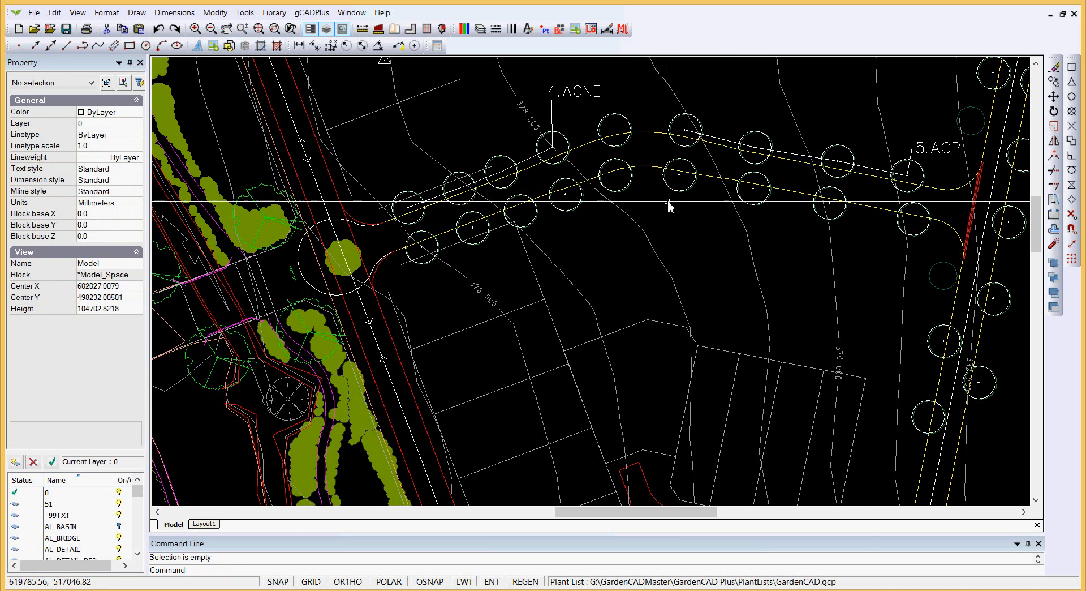
Step: Start labelling a BroadScale symbol with the large-shrub Japanese Maple Acer palmatum (ACPA) from the plant list, using the Single tagging type
scroll(676, 198, "up", 1)
scroll(676, 198, "down", 1)
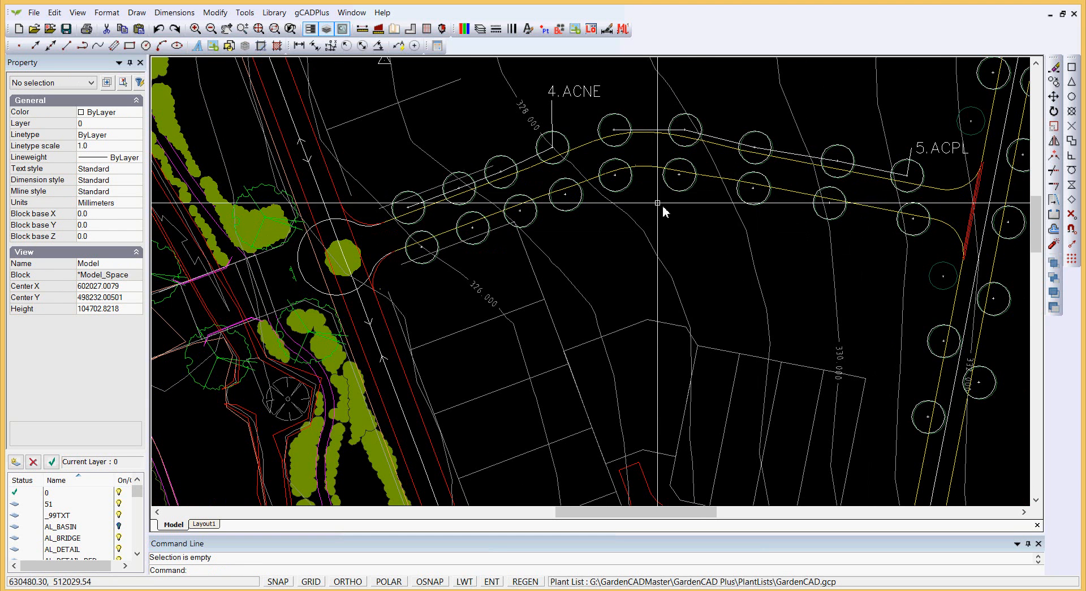
left_click(310, 13)
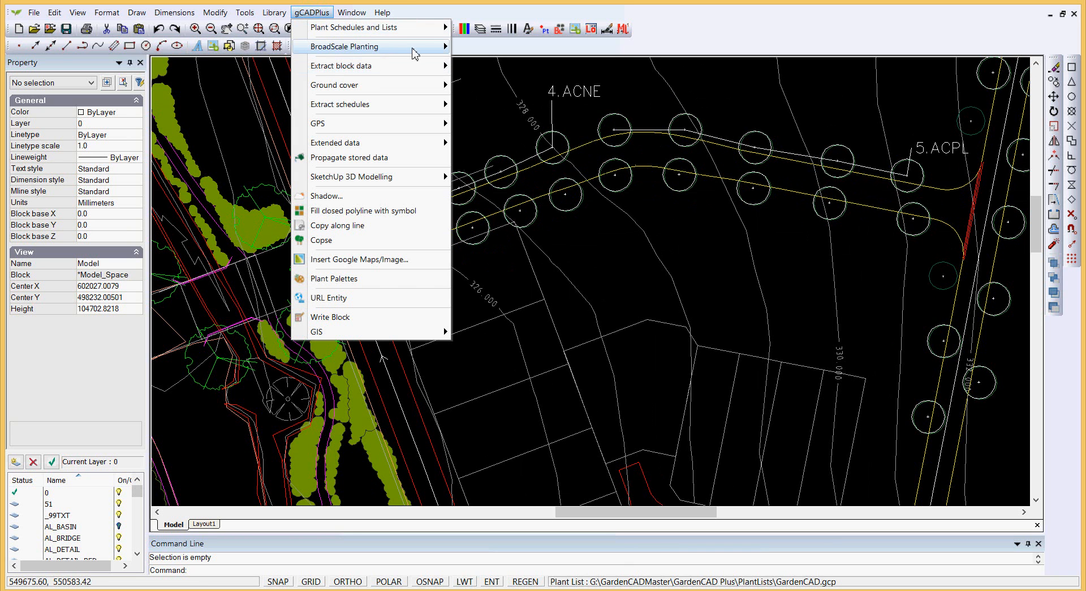
mouse_move(419, 48)
left_click(509, 78)
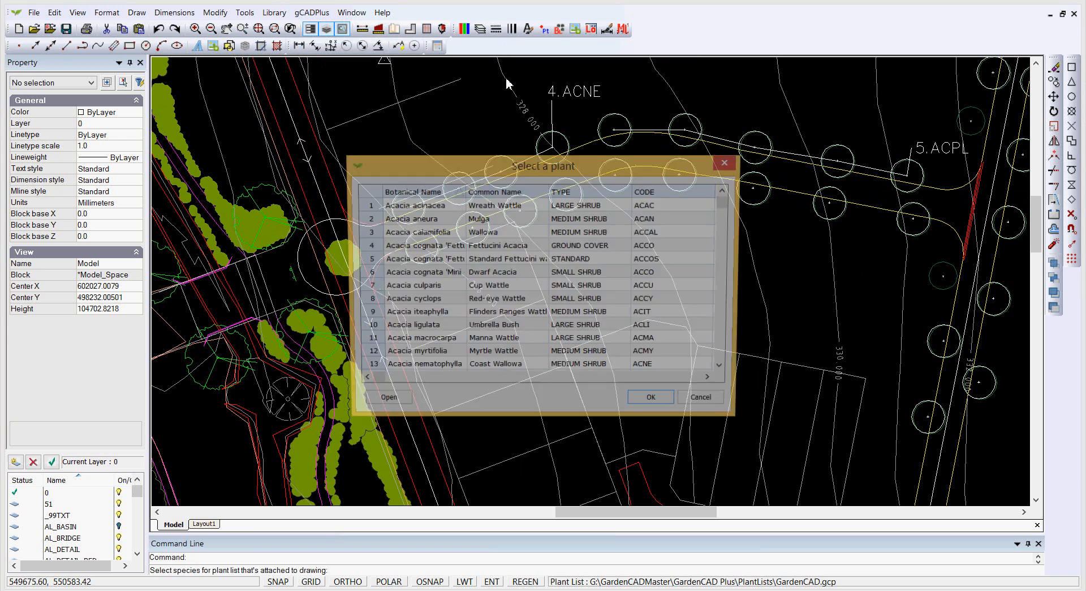
left_click(726, 347)
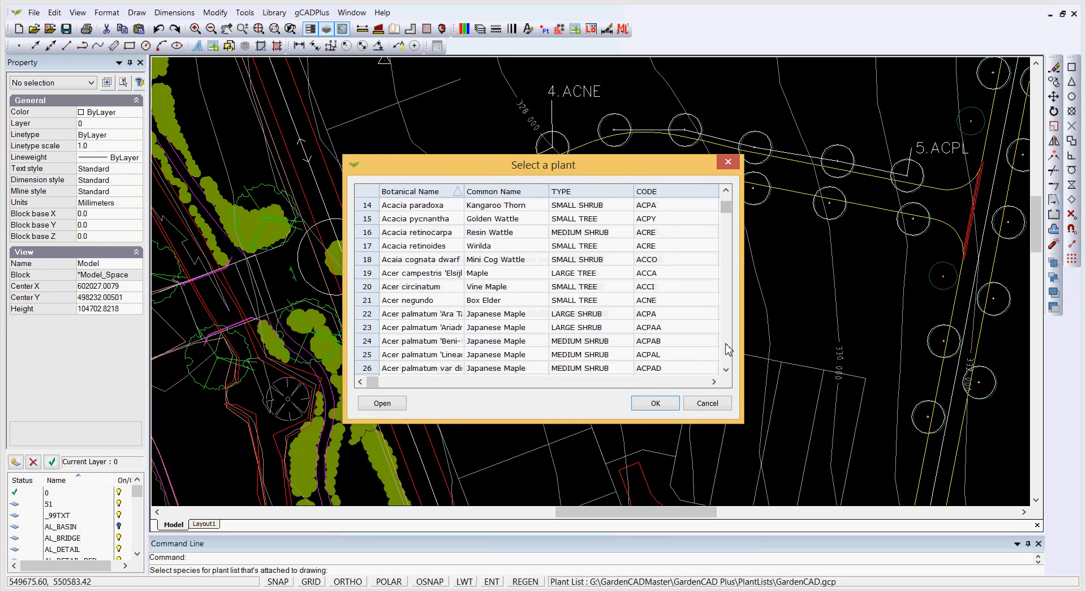
left_click(365, 316)
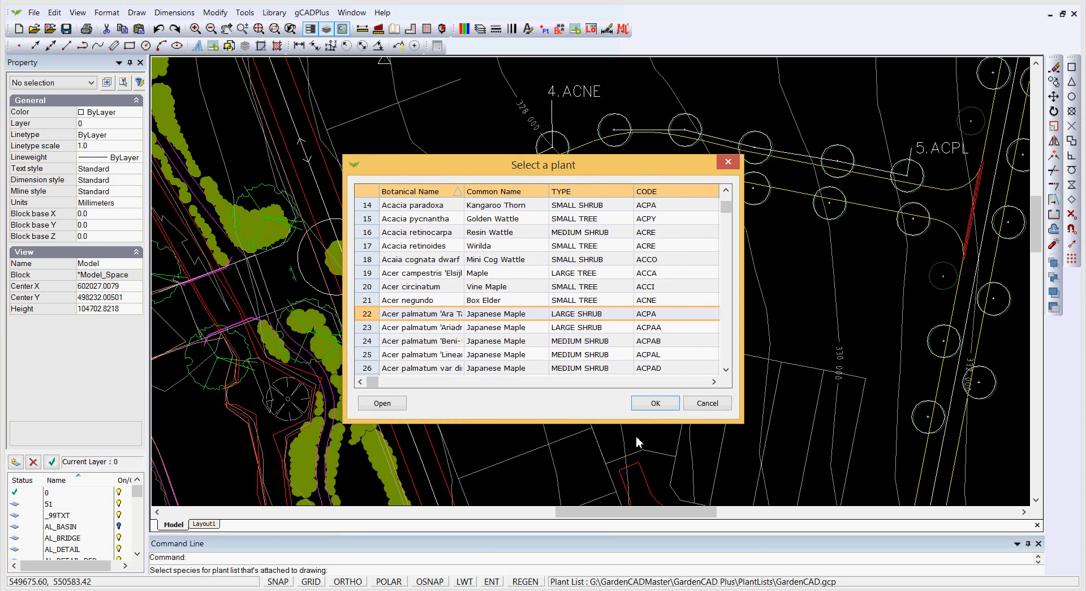
left_click(654, 403)
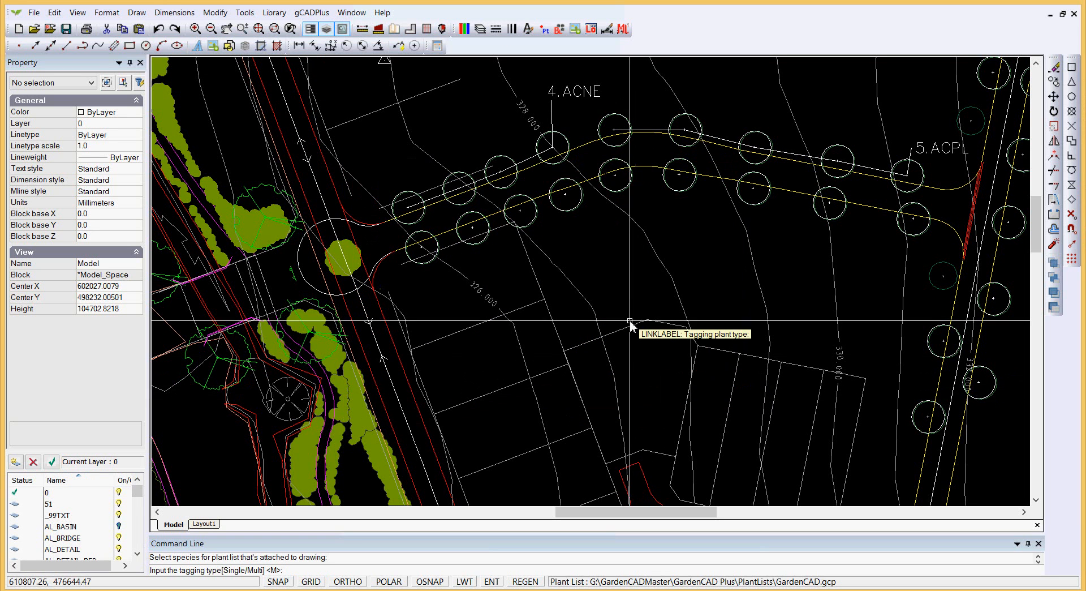
type("S")
key("Return")
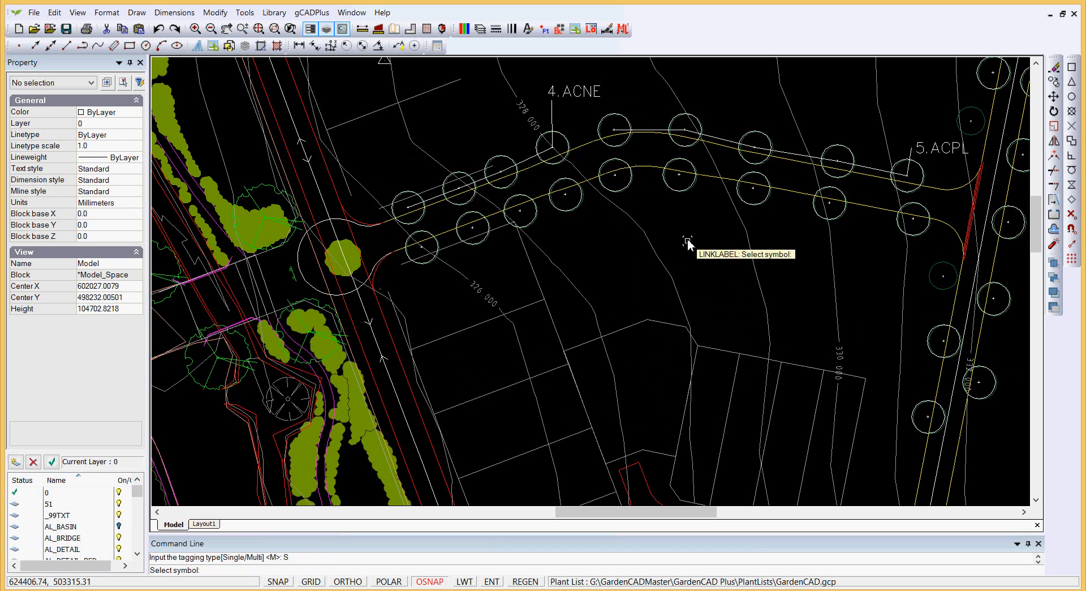
Step: Tag the sixth tree from the roundabout on the road's lower side, placing its label just below with height 2409.4, and clear the selection
left_click(690, 189)
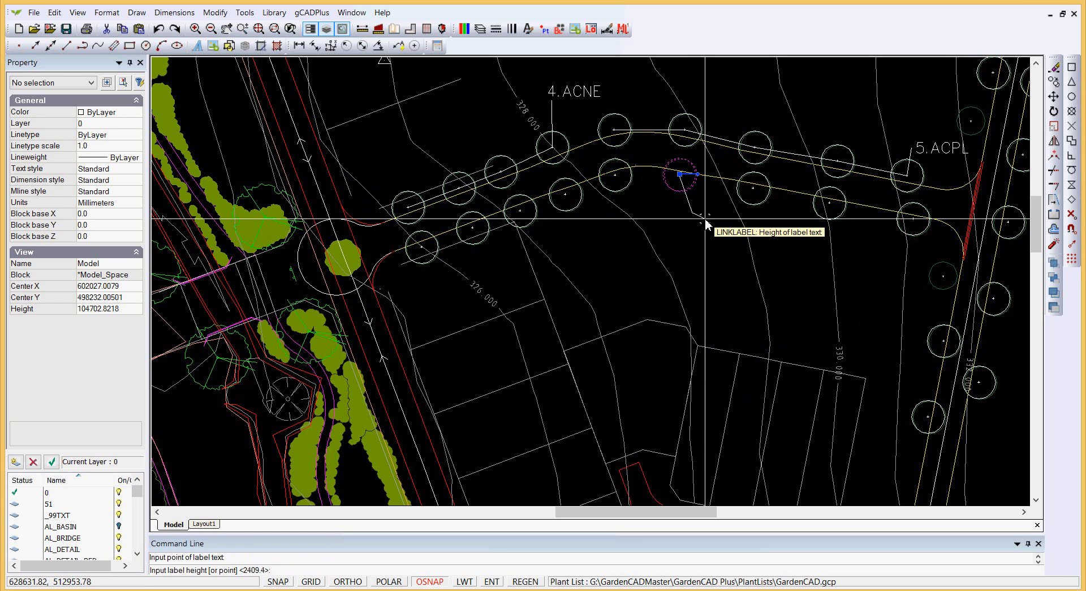
key("Return")
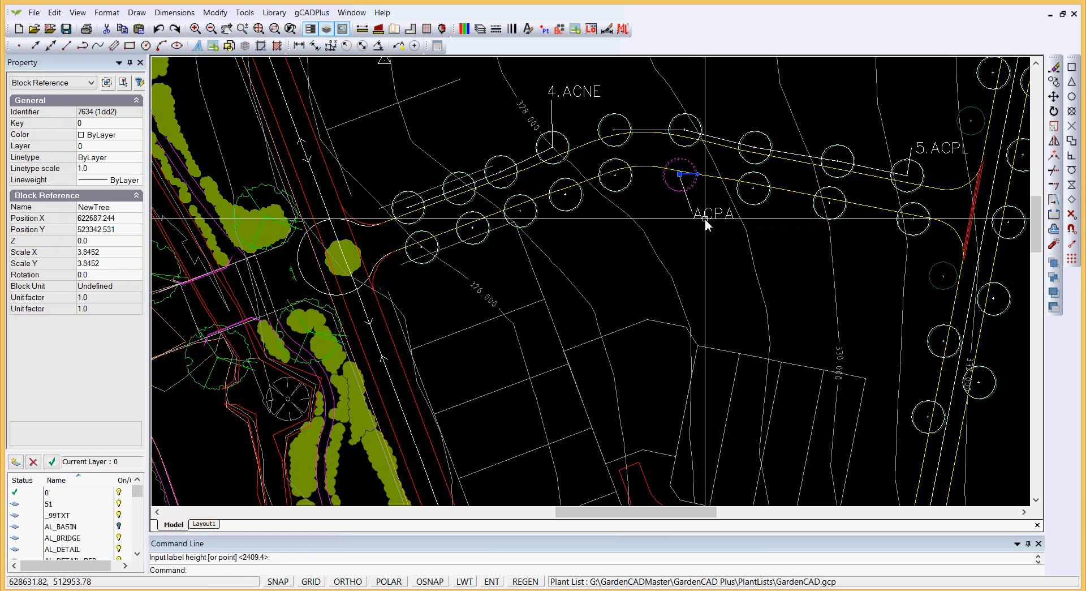
right_click(727, 246)
left_click(768, 279)
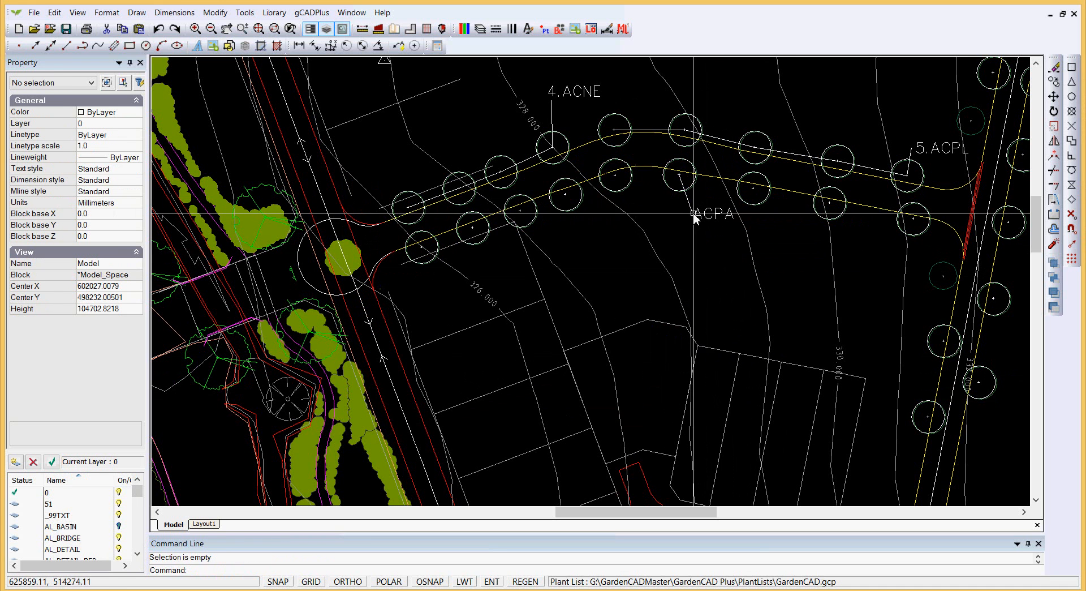
Step: Copy the ACPA label and its leader from its tree's centre to the remaining three trees along the road's lower side
left_click_drag(713, 225, 685, 209)
right_click(699, 272)
left_click(751, 307)
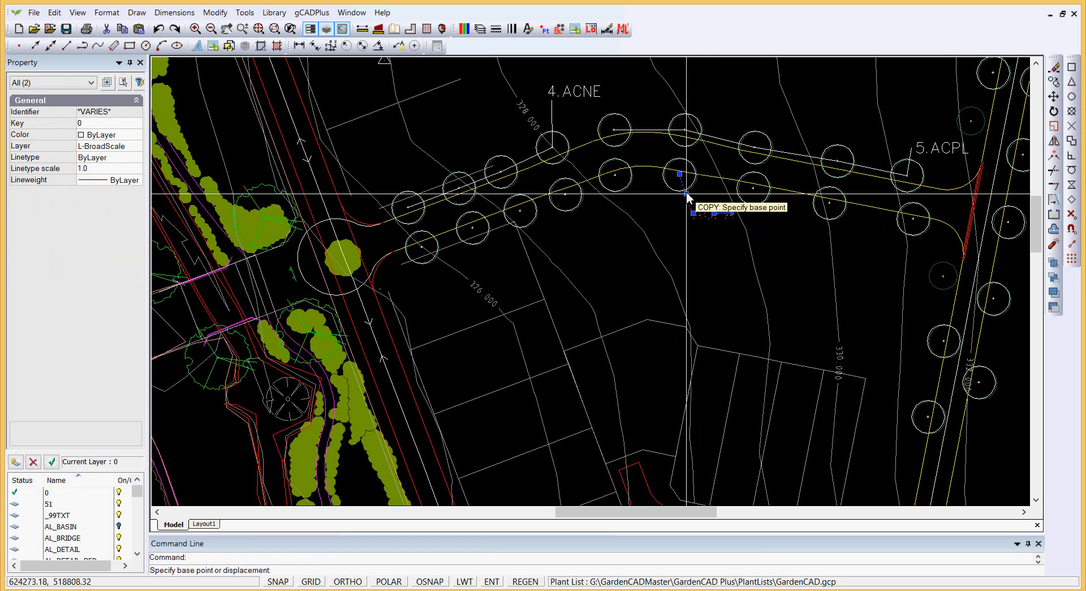
left_click(680, 175)
left_click(755, 204)
left_click(834, 216)
left_click(913, 226)
right_click(914, 226)
left_click(934, 230)
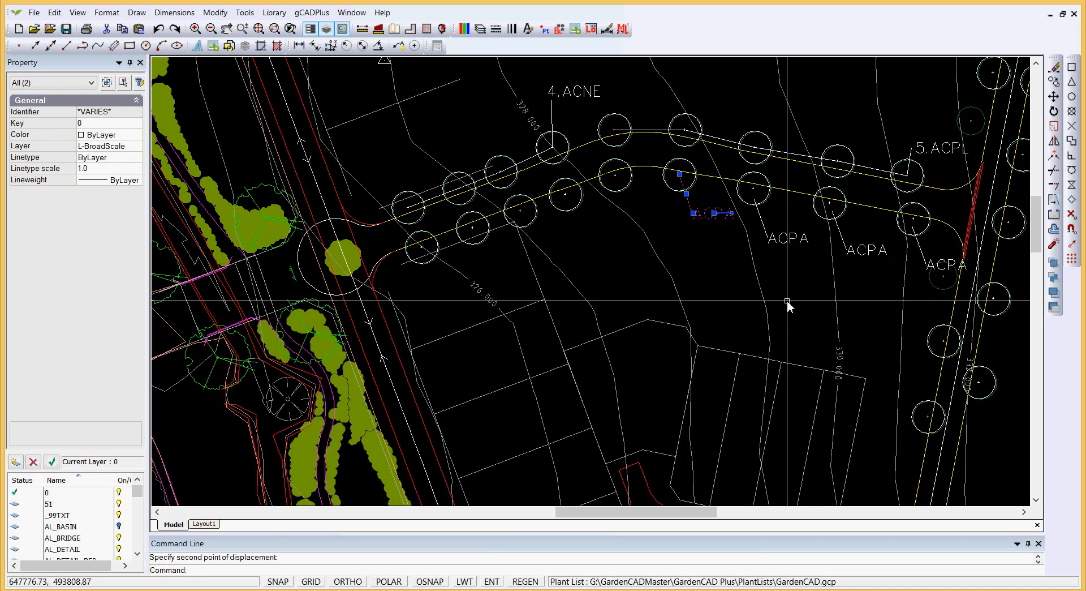
key("Escape")
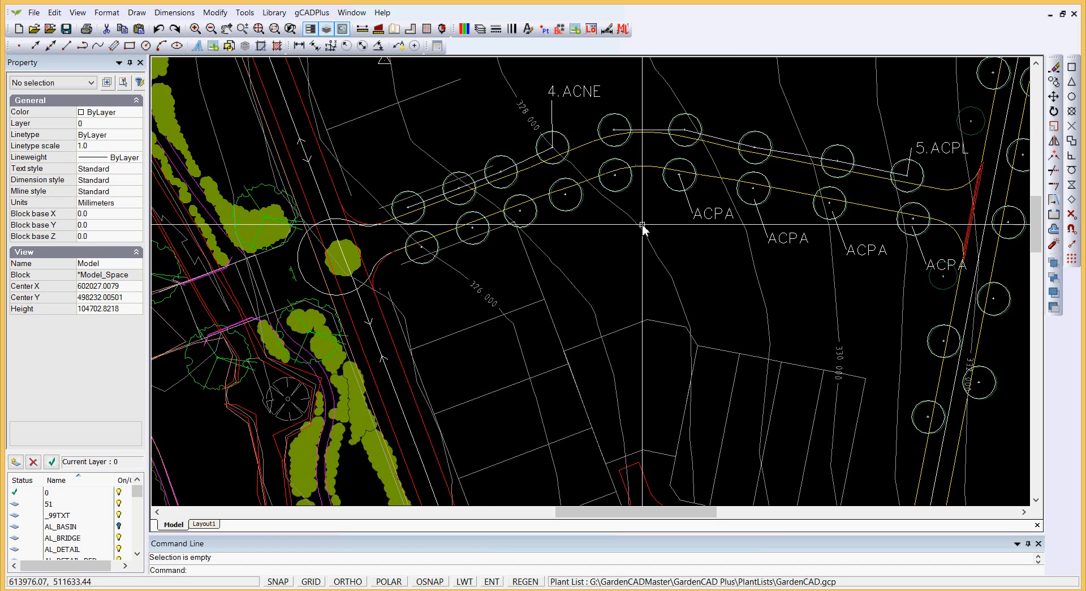
Step: Bring up the plant schedule and list commands for the labelled drawing
scroll(643, 226, "down", 3)
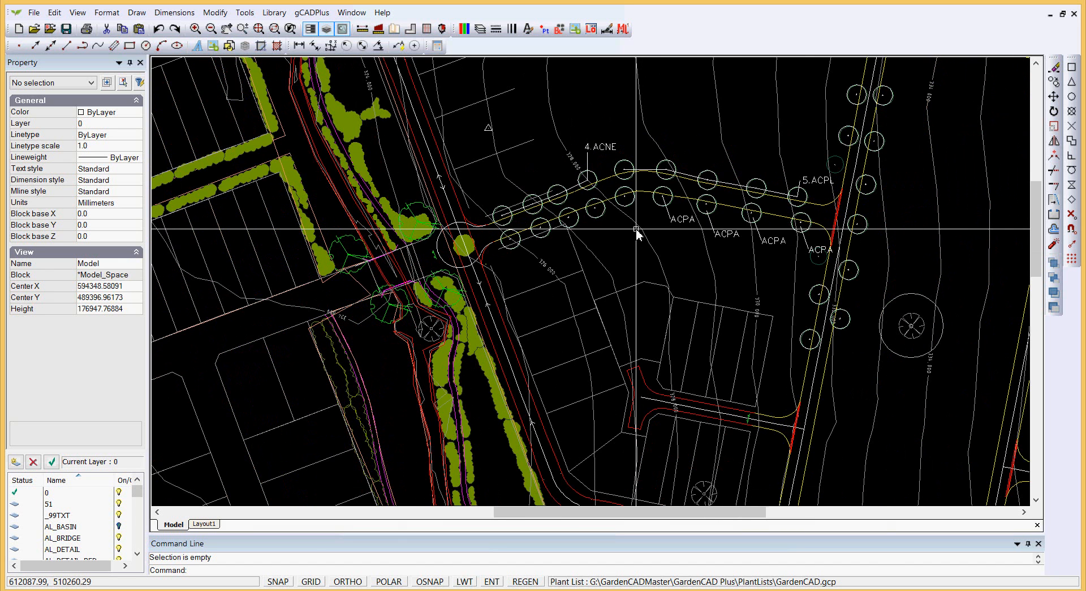
scroll(637, 229, "down", 1)
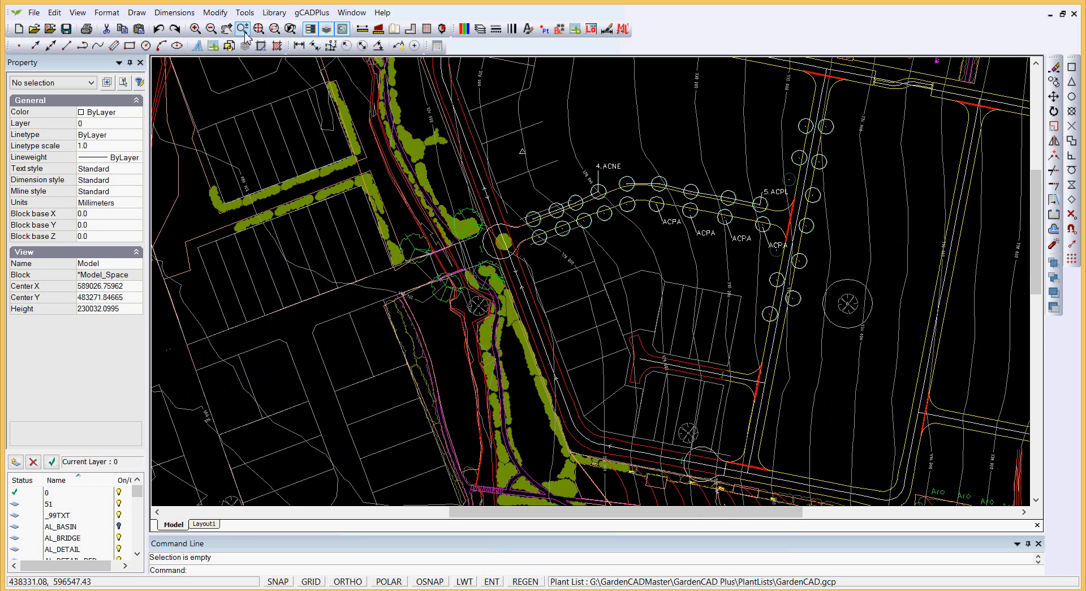
left_click(311, 13)
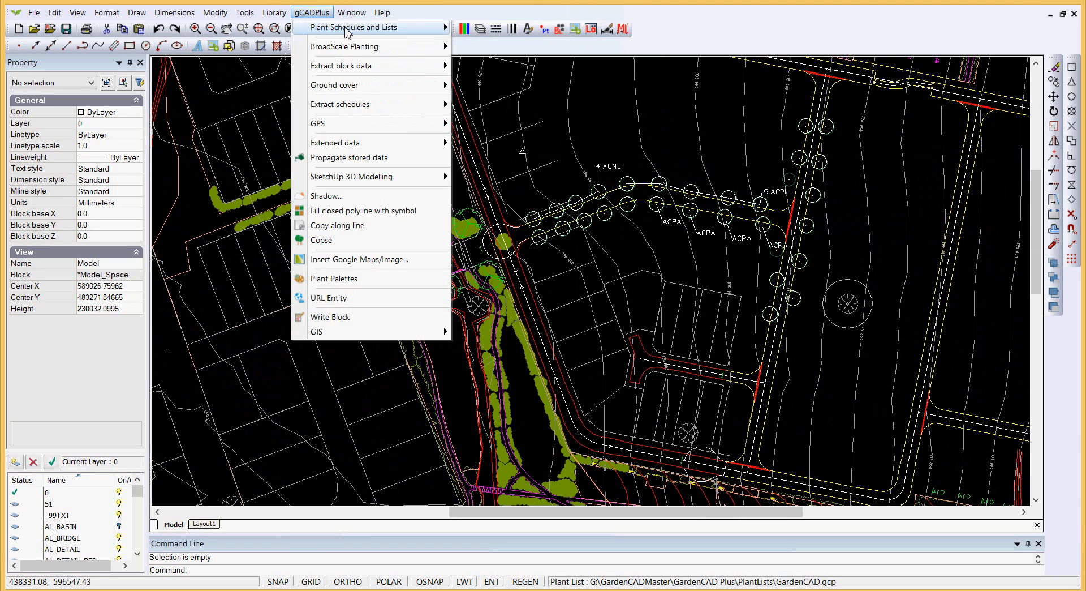
mouse_move(441, 29)
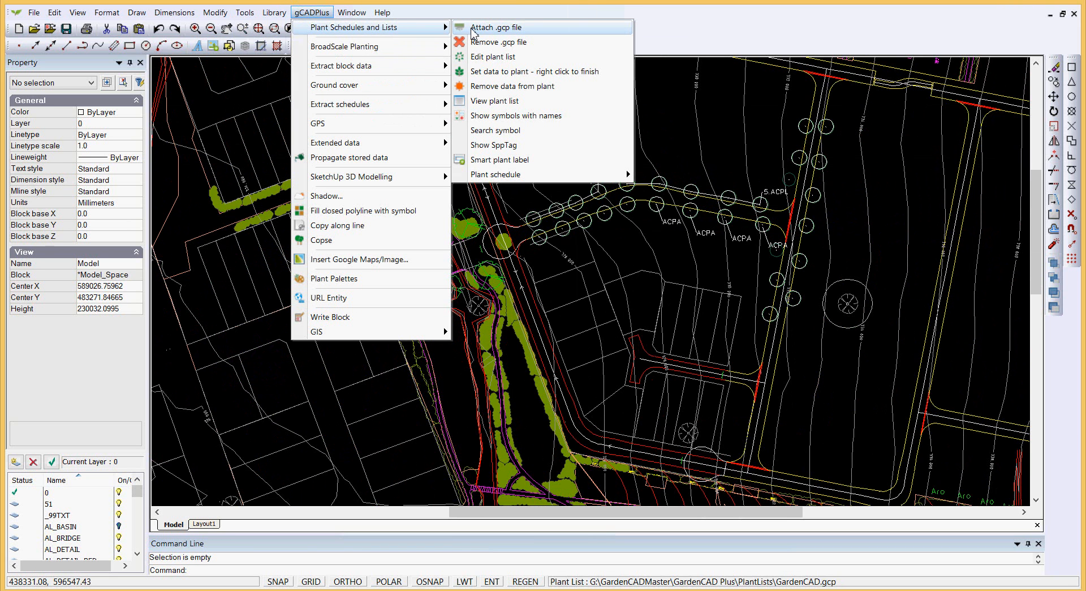